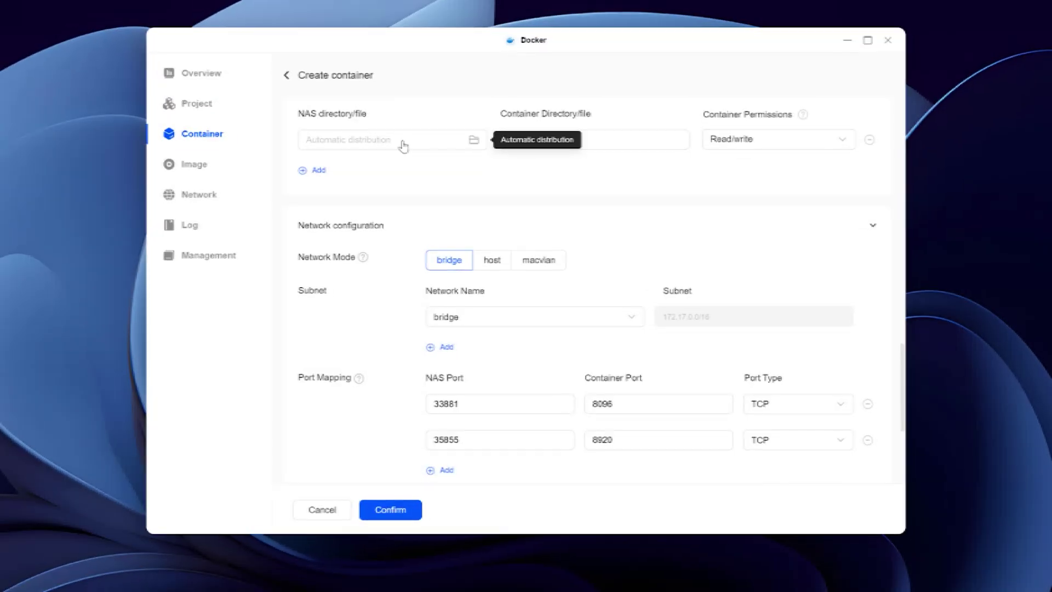
Browse into the jellyfin shared folder in the NAS folder picker for container storage
{"action": "left_click", "coordinate": [473, 143]}
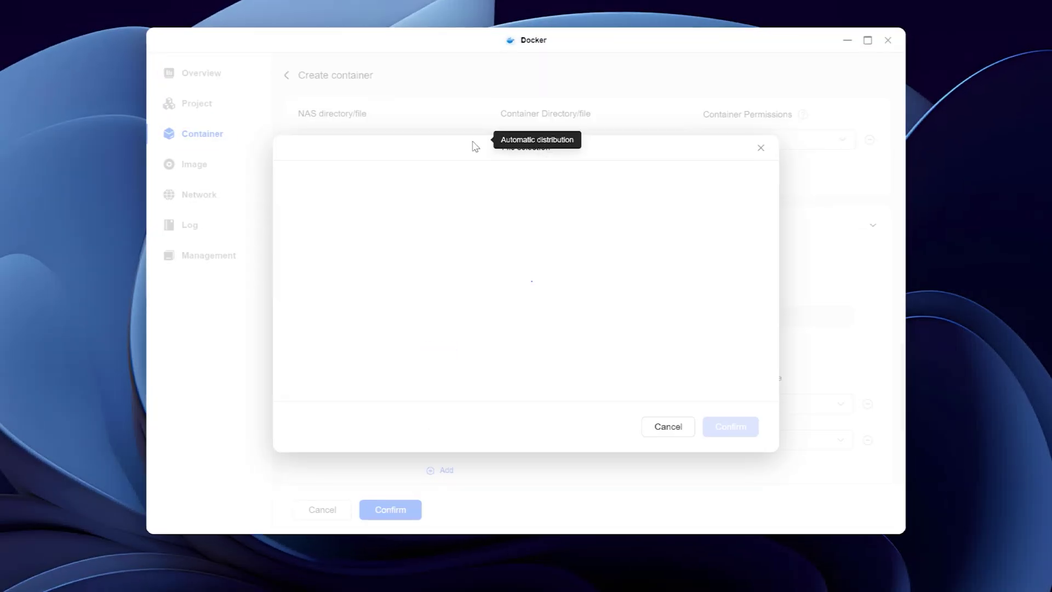
{"action": "double_click", "coordinate": [462, 319]}
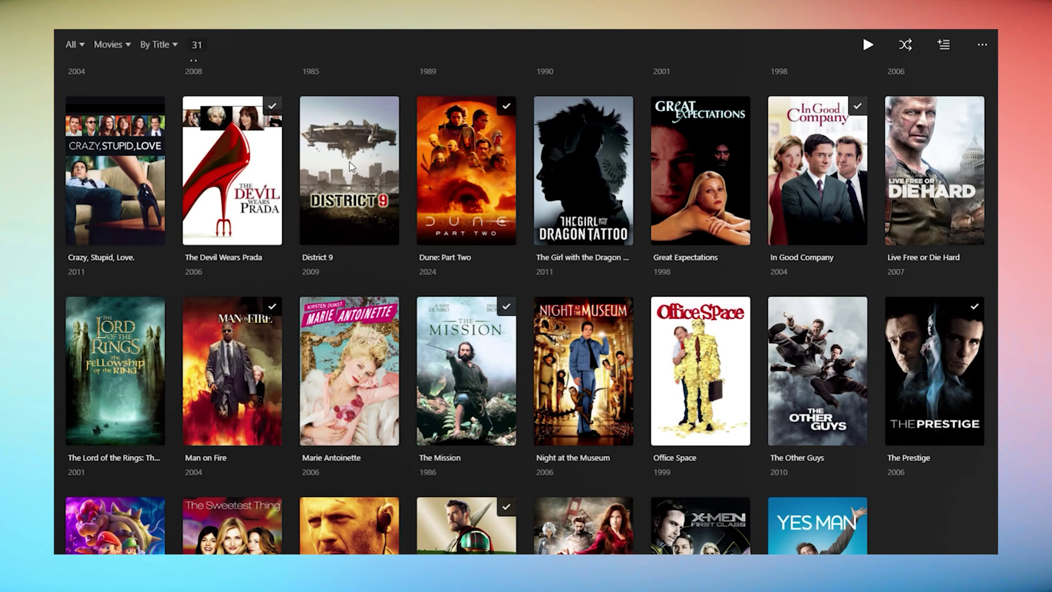
{"action": "scroll", "coordinate": [464, 233], "scroll_direction": "up", "scroll_amount": 5}
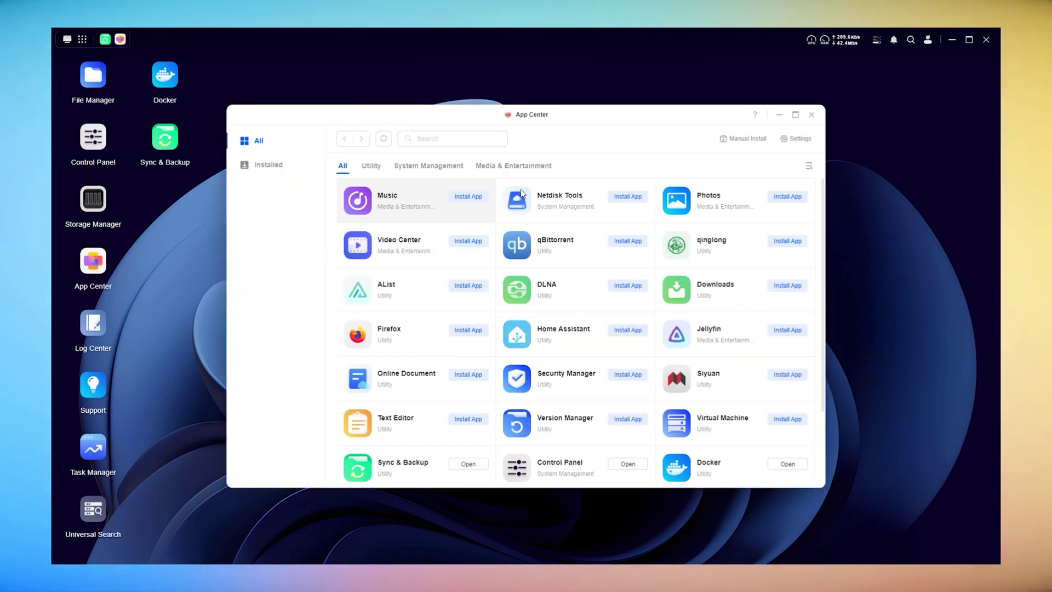
Search the App Center for 'docker' to find the installed Docker app
{"action": "left_click", "coordinate": [451, 143]}
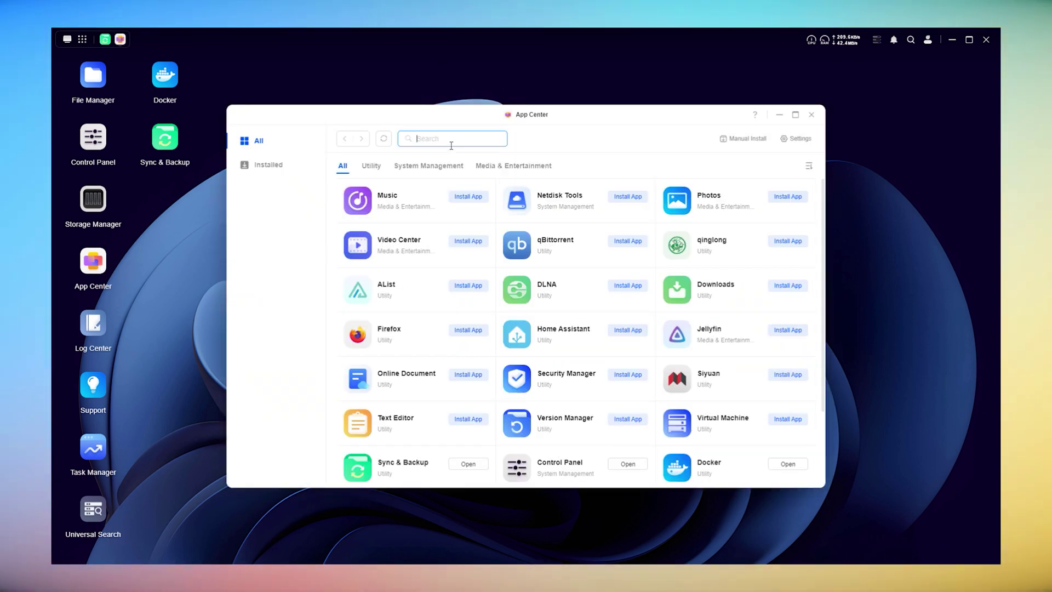
{"action": "type", "text": "docker"}
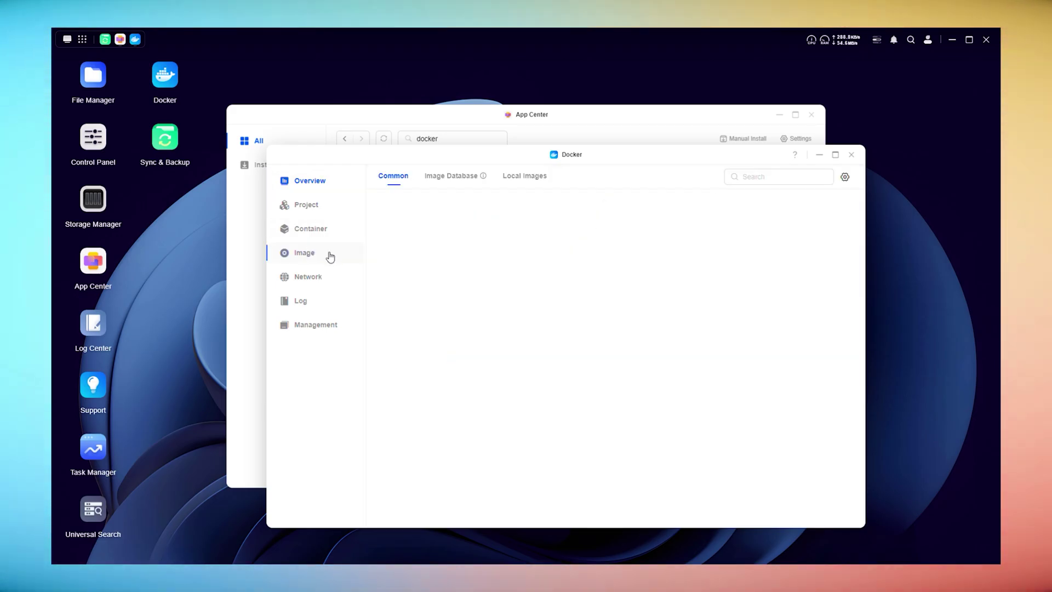
Go to Docker's Image library and search the common images for 'plex'
{"action": "left_click", "coordinate": [771, 179]}
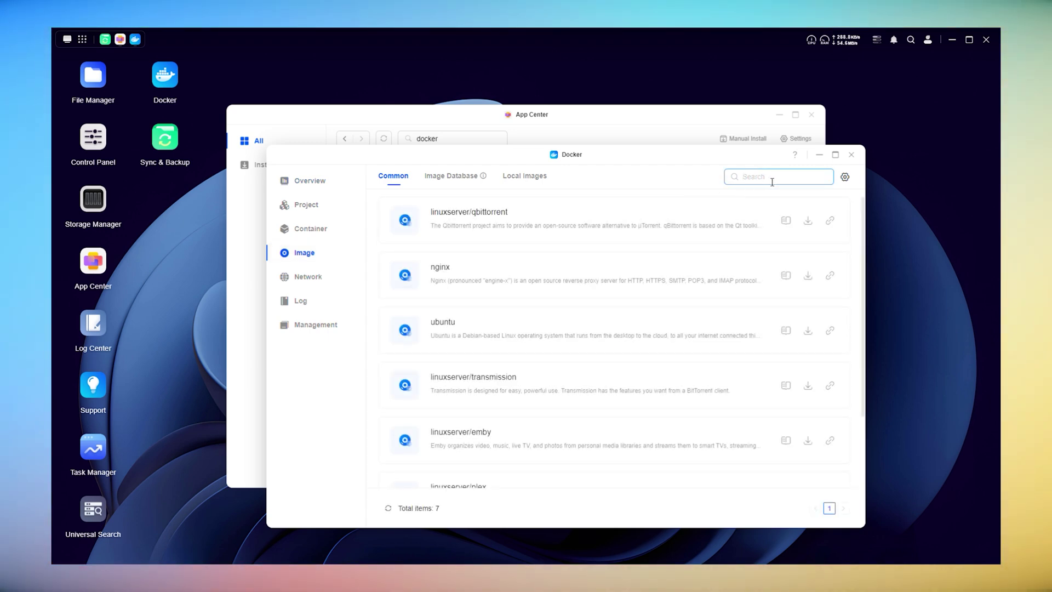
{"action": "type", "text": "plex"}
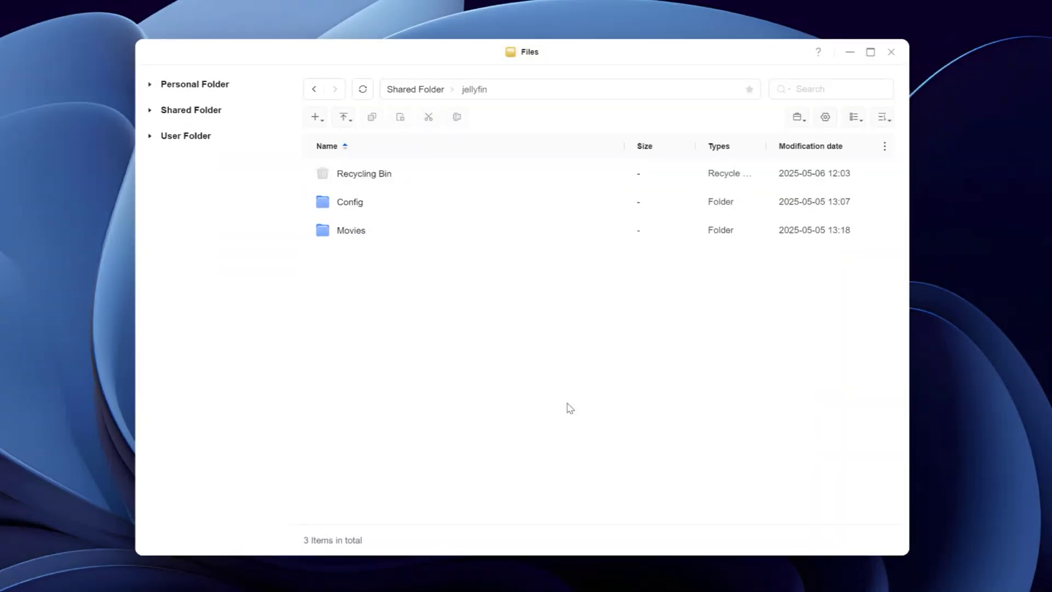
{"action": "left_click", "coordinate": [429, 90]}
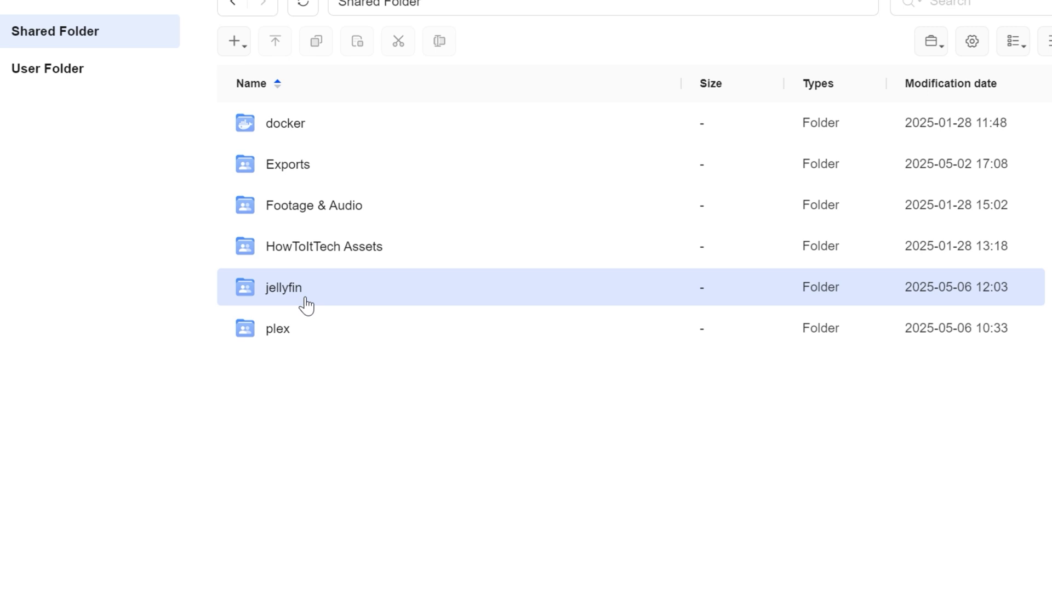
{"action": "double_click", "coordinate": [306, 298]}
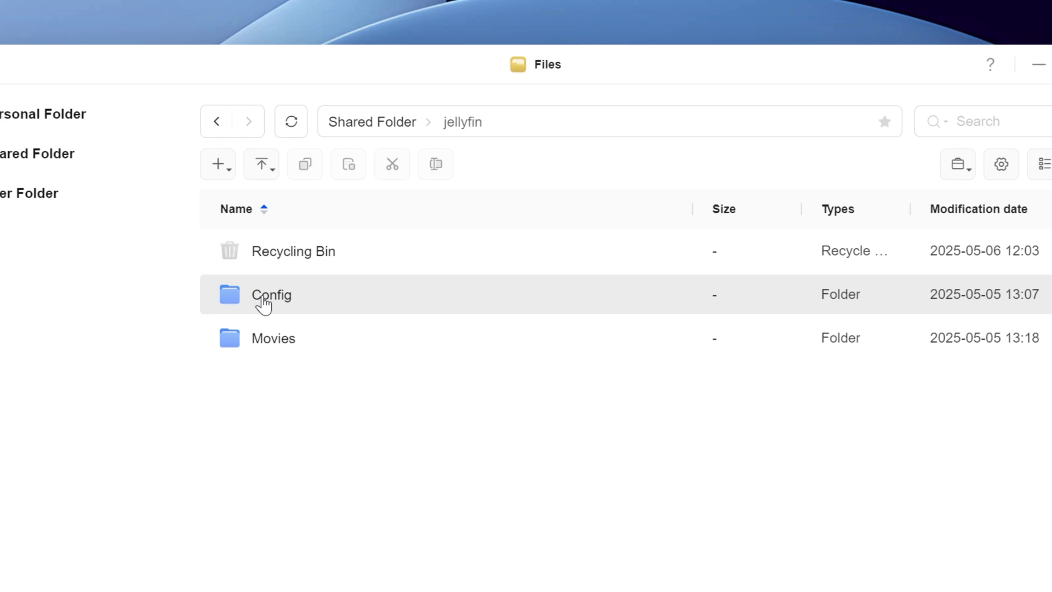
{"action": "right_click", "coordinate": [323, 433]}
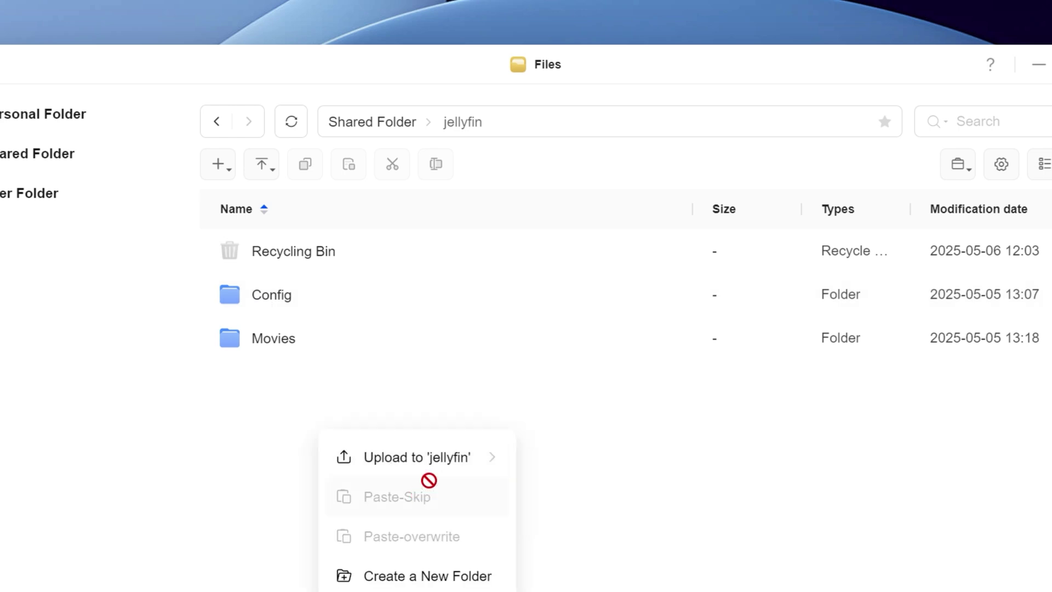
Create a 'TV Shows' folder in the jellyfin shared folder beside Config and Movies
{"action": "left_click", "coordinate": [444, 576]}
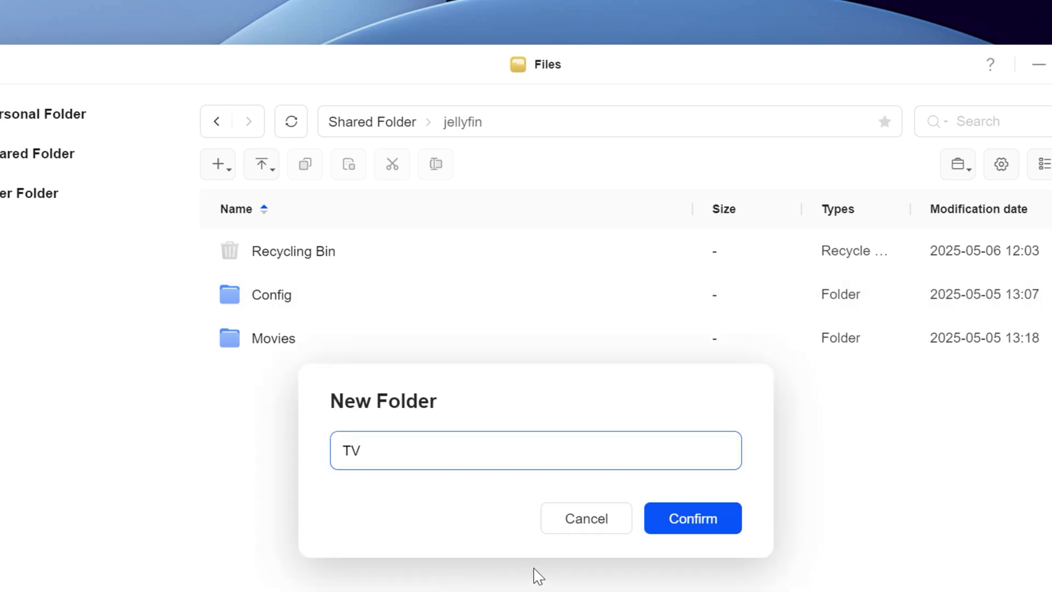
{"action": "key", "text": "Return"}
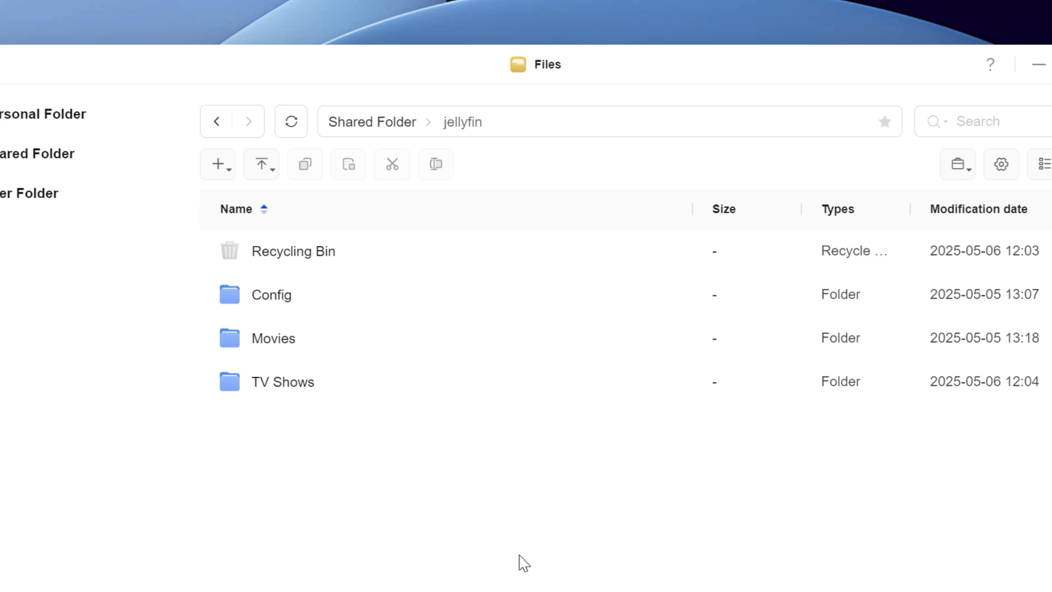
{"action": "left_click", "coordinate": [272, 294]}
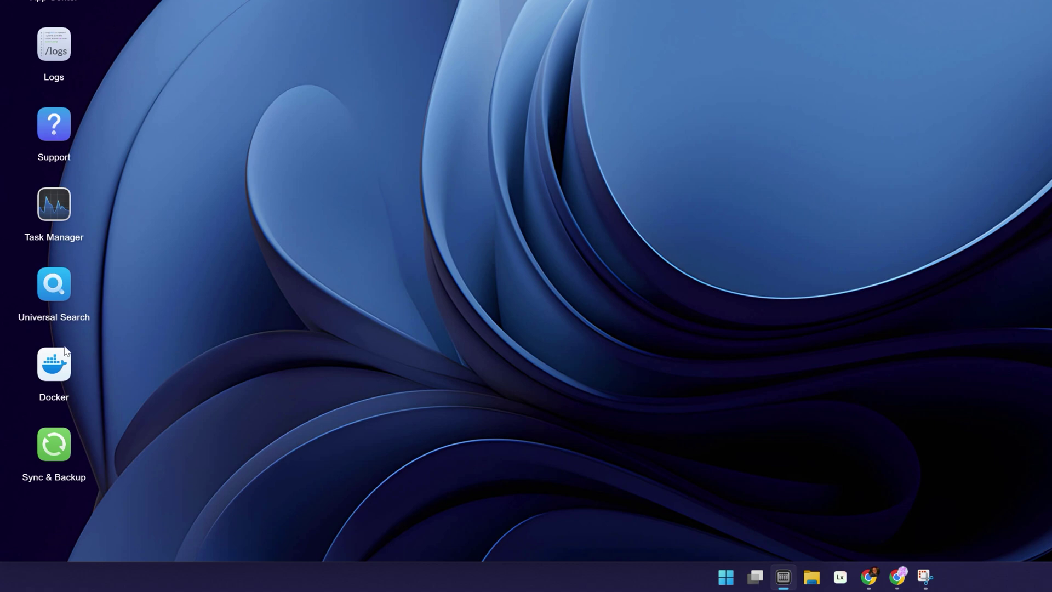
Search Docker images for 'jellyfin' and download the latest linuxserver/jellyfin image
{"action": "left_click", "coordinate": [55, 362]}
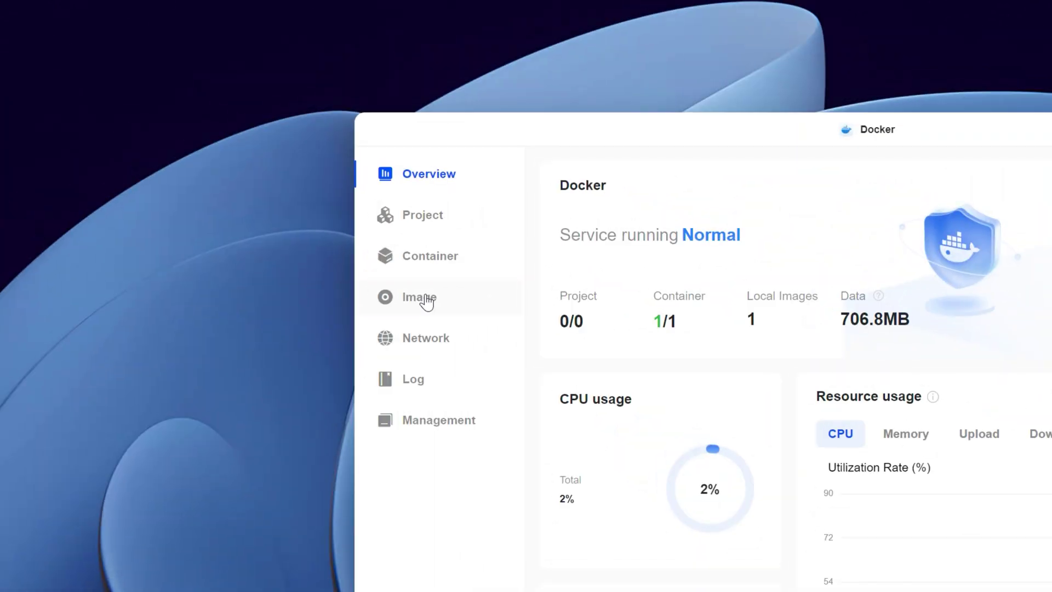
{"action": "left_click", "coordinate": [196, 173]}
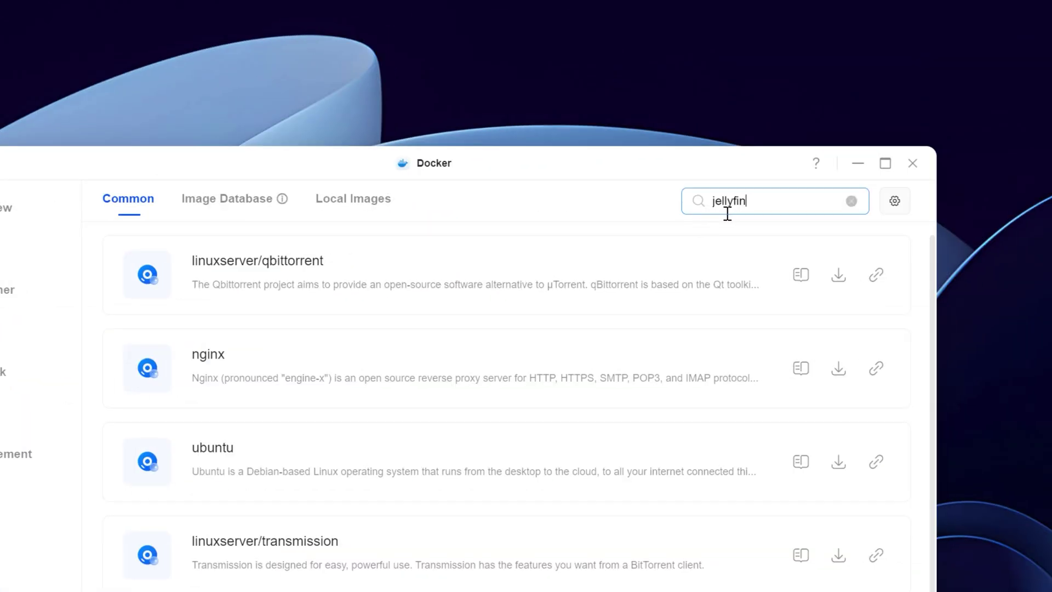
{"action": "key", "text": "Return"}
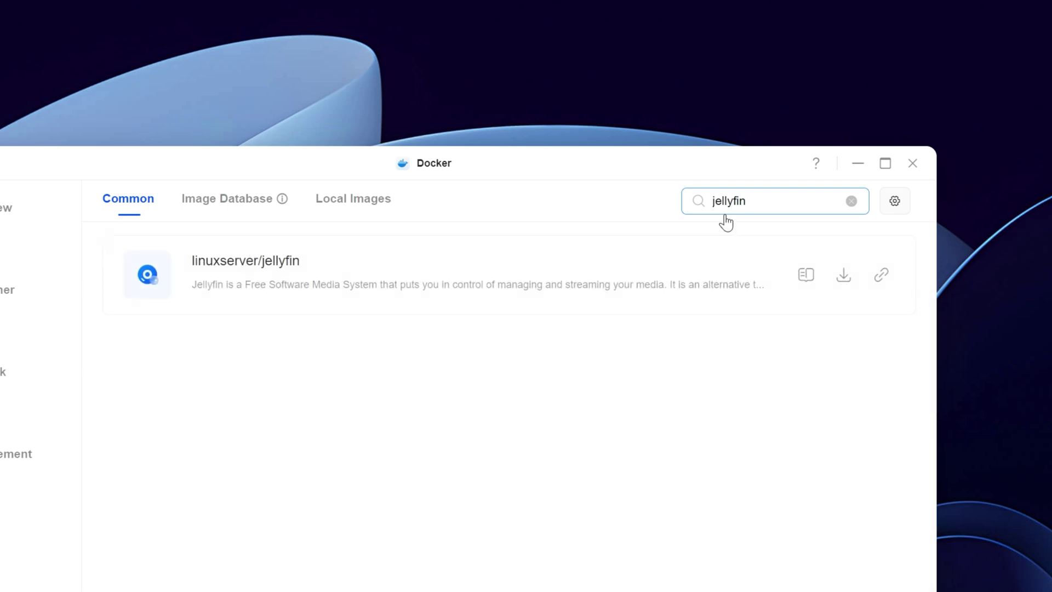
{"action": "left_click", "coordinate": [848, 277]}
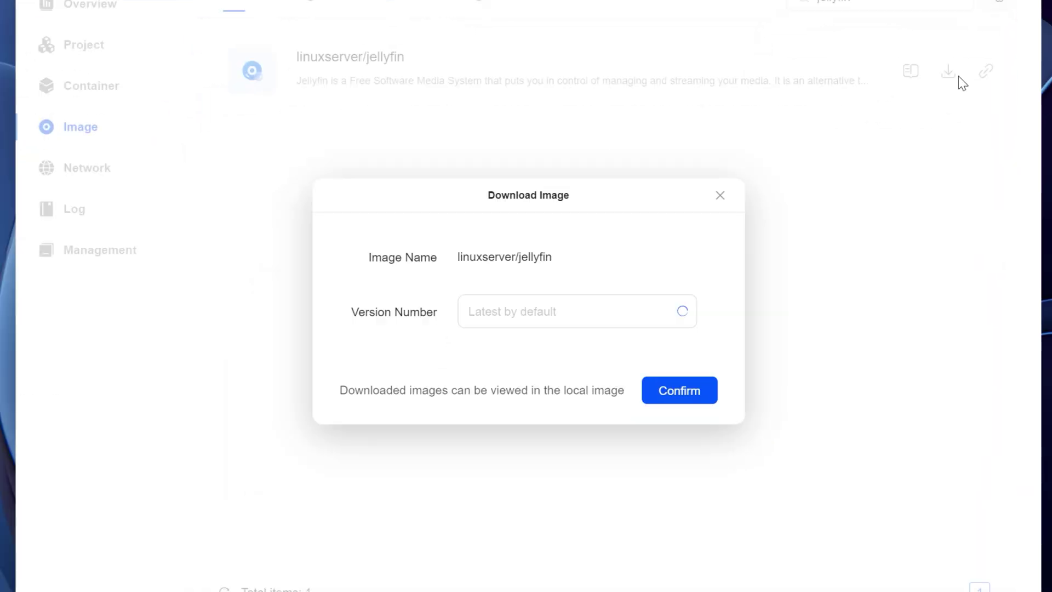
{"action": "left_click", "coordinate": [677, 403]}
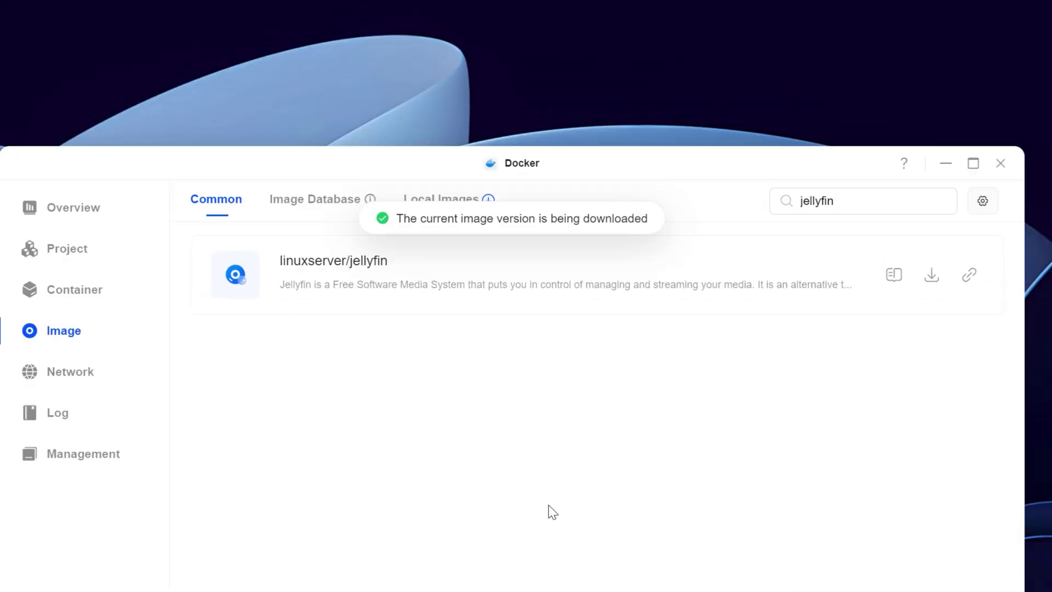
{"action": "left_click", "coordinate": [443, 199]}
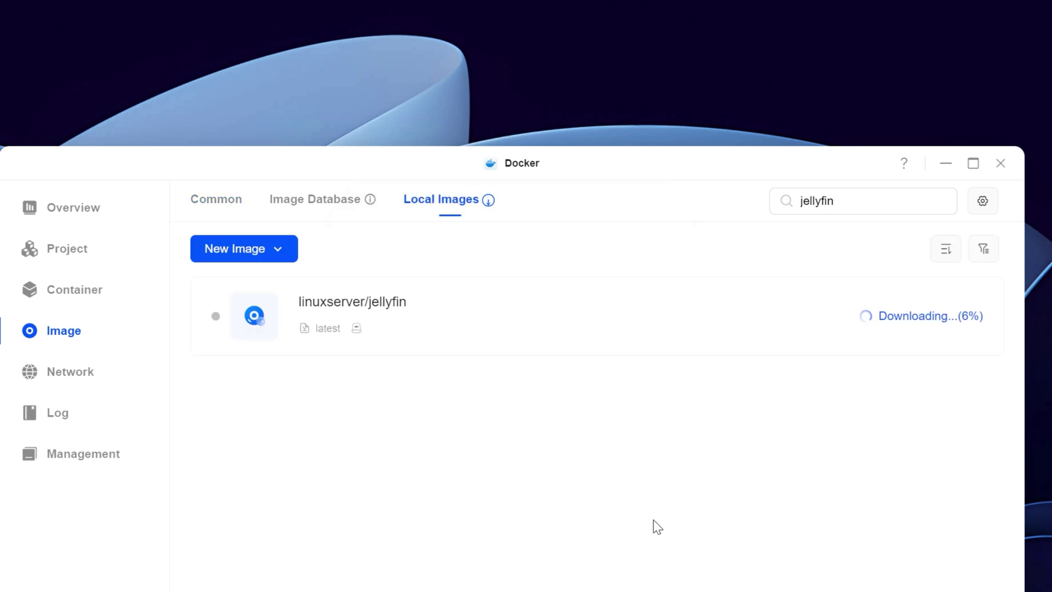
Start a new container from the local linuxserver/jellyfin image and scroll to its storage settings
{"action": "left_click", "coordinate": [534, 319]}
{"action": "double_click", "coordinate": [535, 318]}
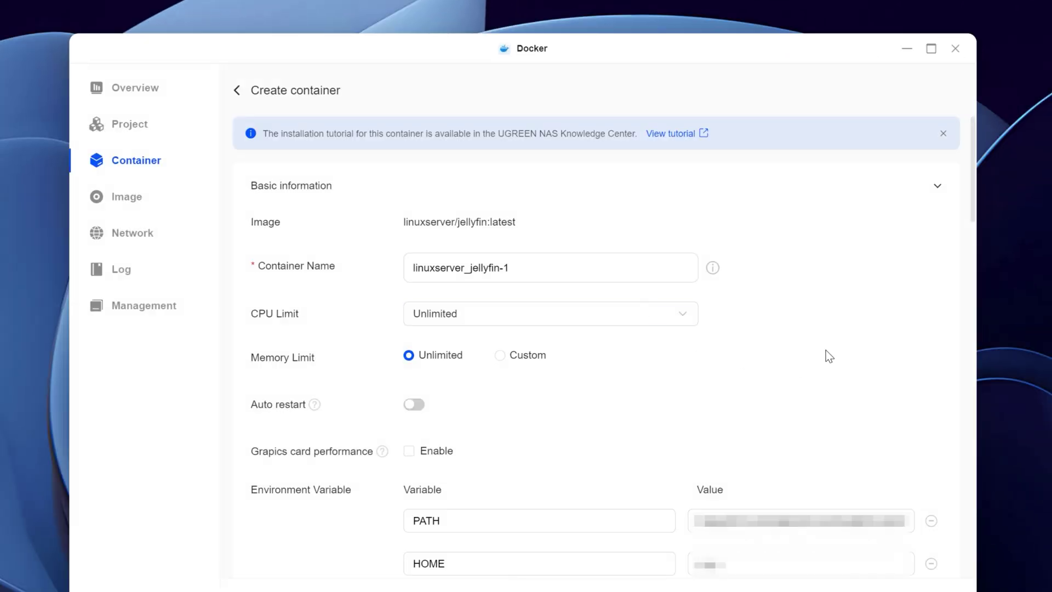
{"action": "scroll", "coordinate": [827, 351], "scroll_direction": "down", "scroll_amount": 15}
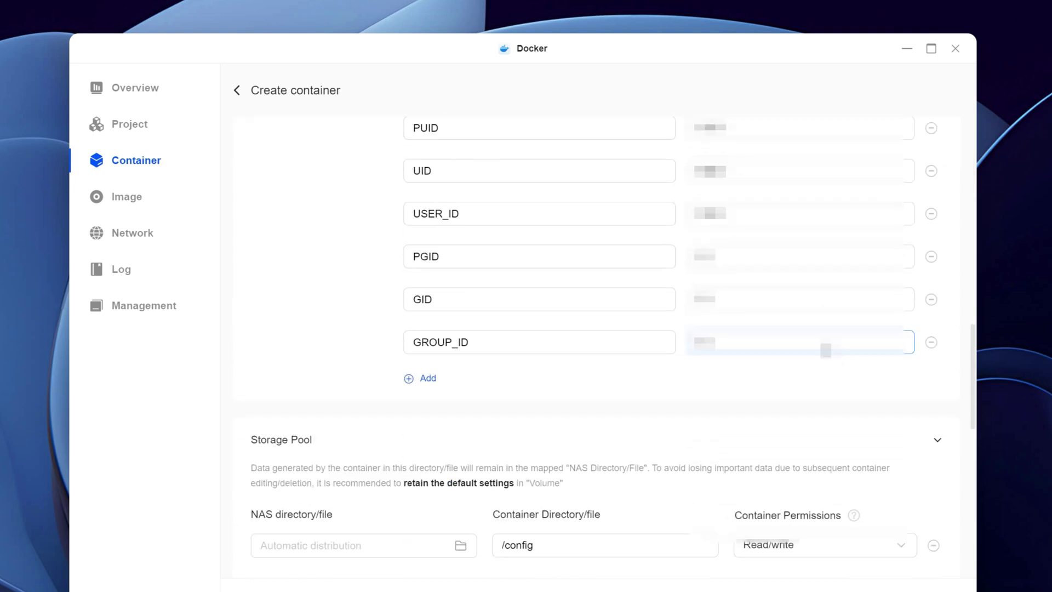
{"action": "scroll", "coordinate": [826, 350], "scroll_direction": "down", "scroll_amount": 7}
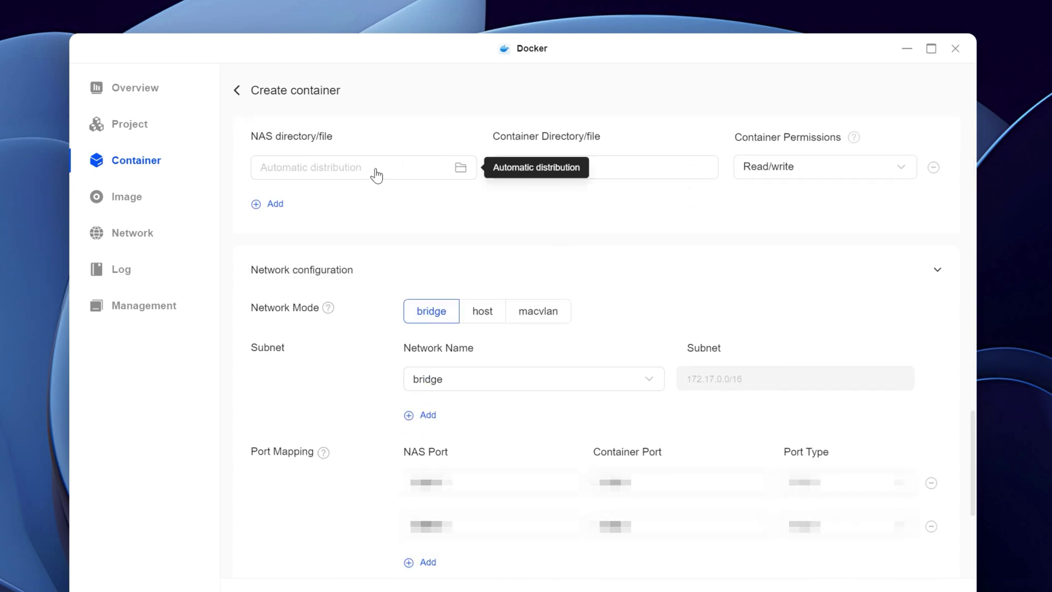
Map the jellyfin/Config folder as the container's /config storage
{"action": "left_click", "coordinate": [460, 169]}
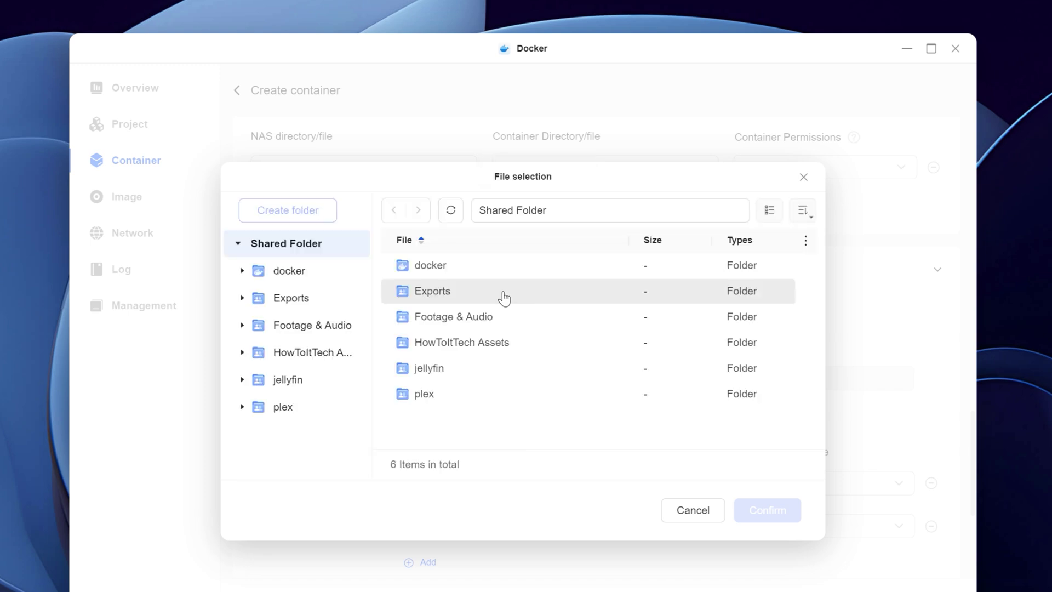
{"action": "double_click", "coordinate": [478, 370]}
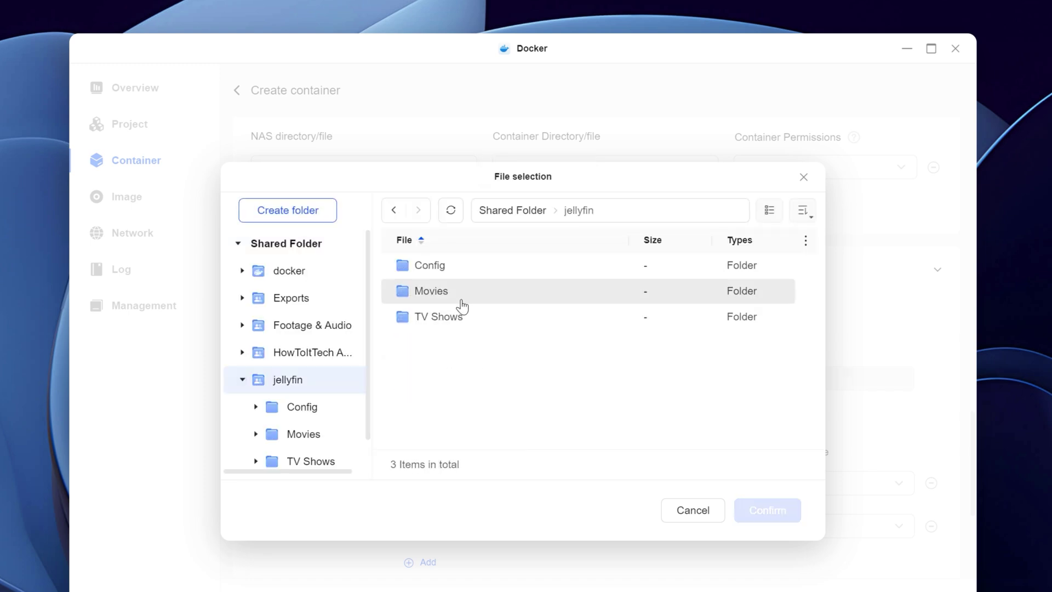
{"action": "left_click", "coordinate": [463, 266]}
{"action": "left_click", "coordinate": [766, 511]}
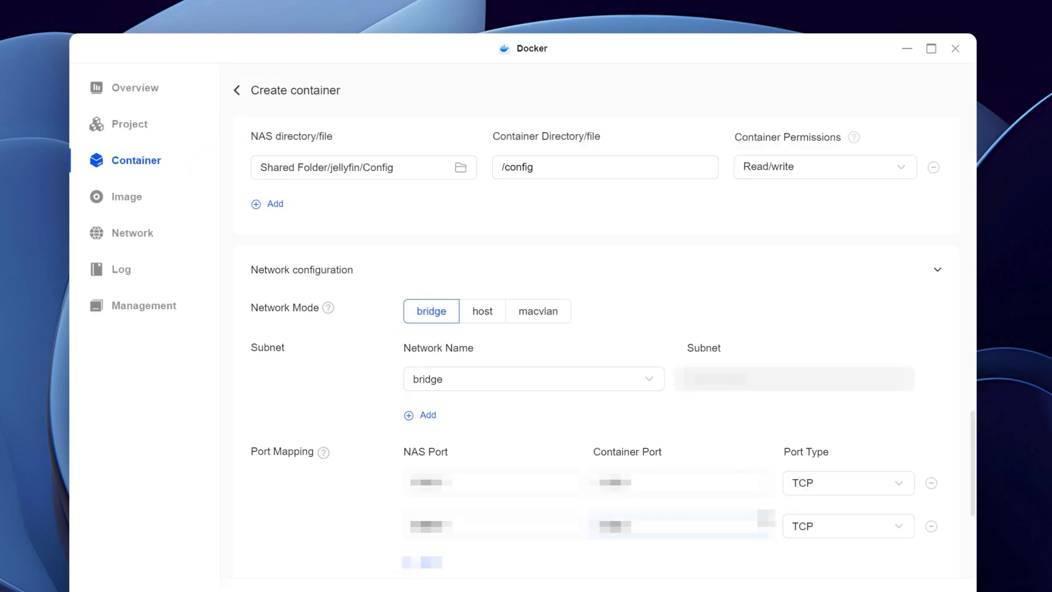
{"action": "scroll", "coordinate": [712, 419], "scroll_direction": "up", "scroll_amount": 2}
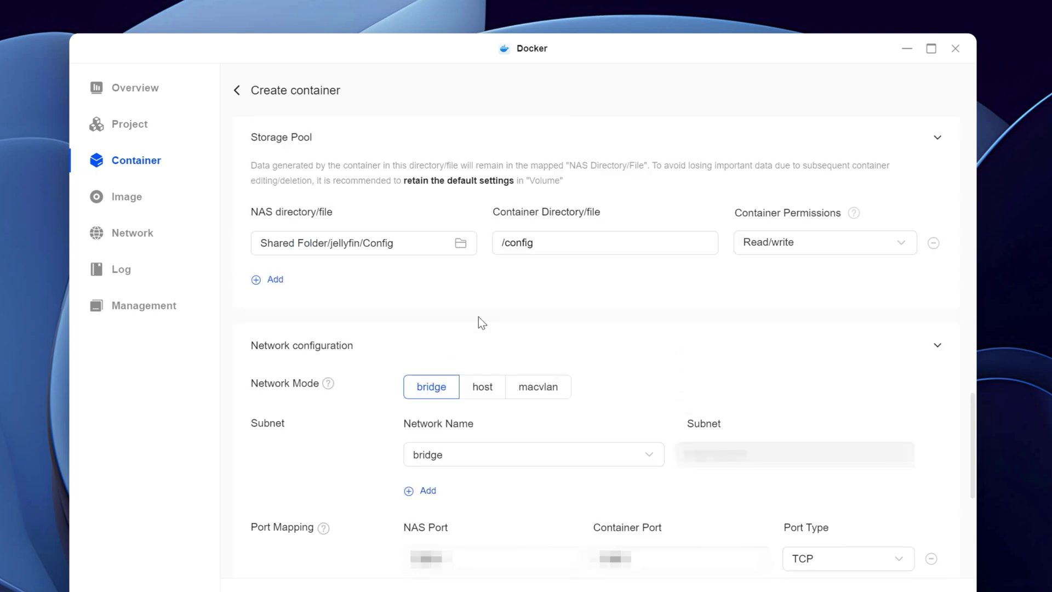
Add a second storage mapping pointing to the jellyfin/Movies folder
{"action": "left_click", "coordinate": [275, 280]}
{"action": "left_click", "coordinate": [461, 287]}
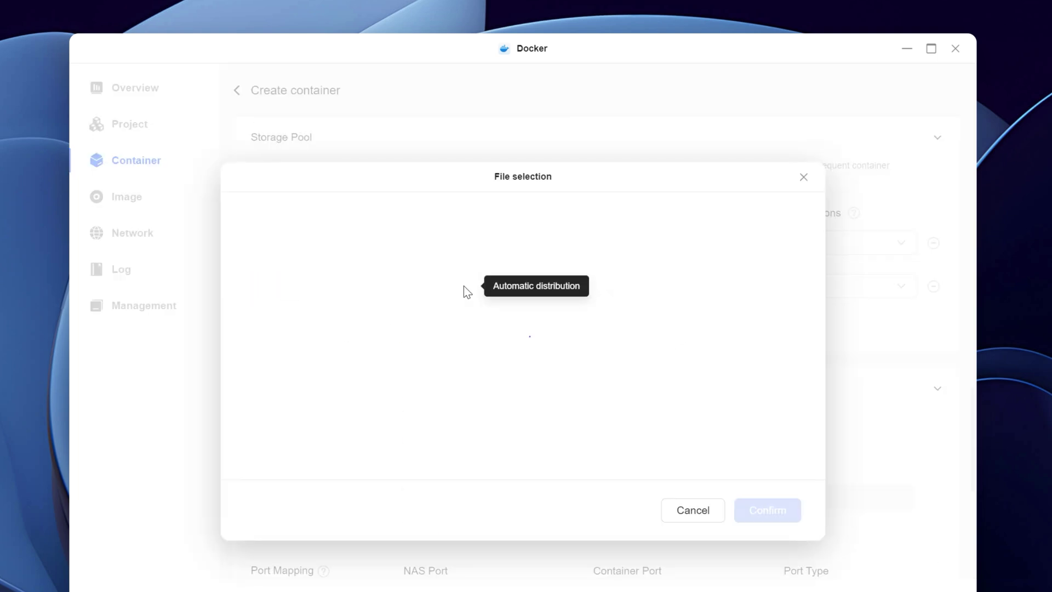
{"action": "double_click", "coordinate": [461, 370]}
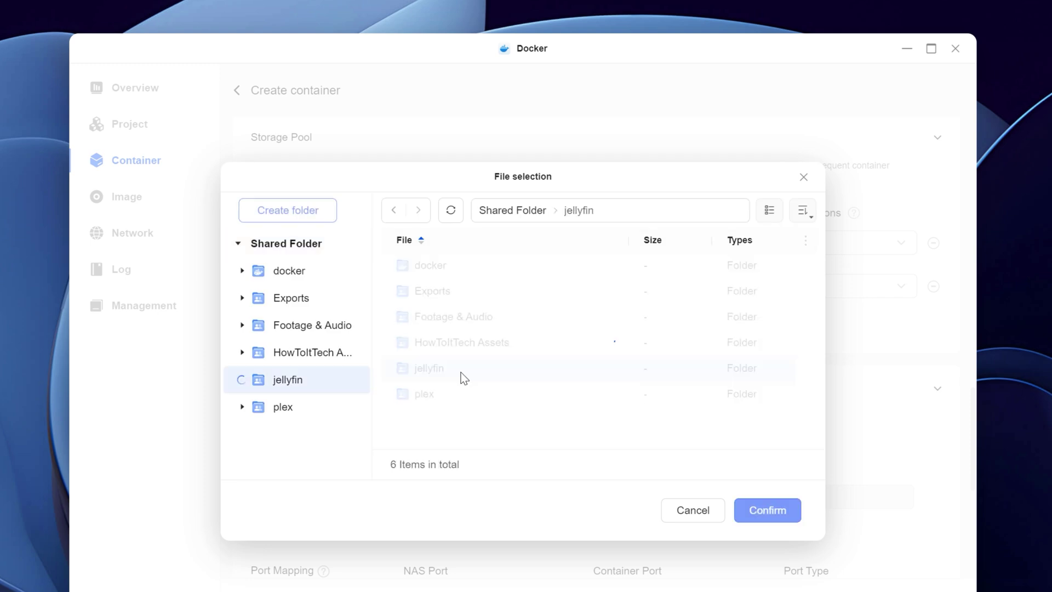
{"action": "left_click", "coordinate": [769, 513]}
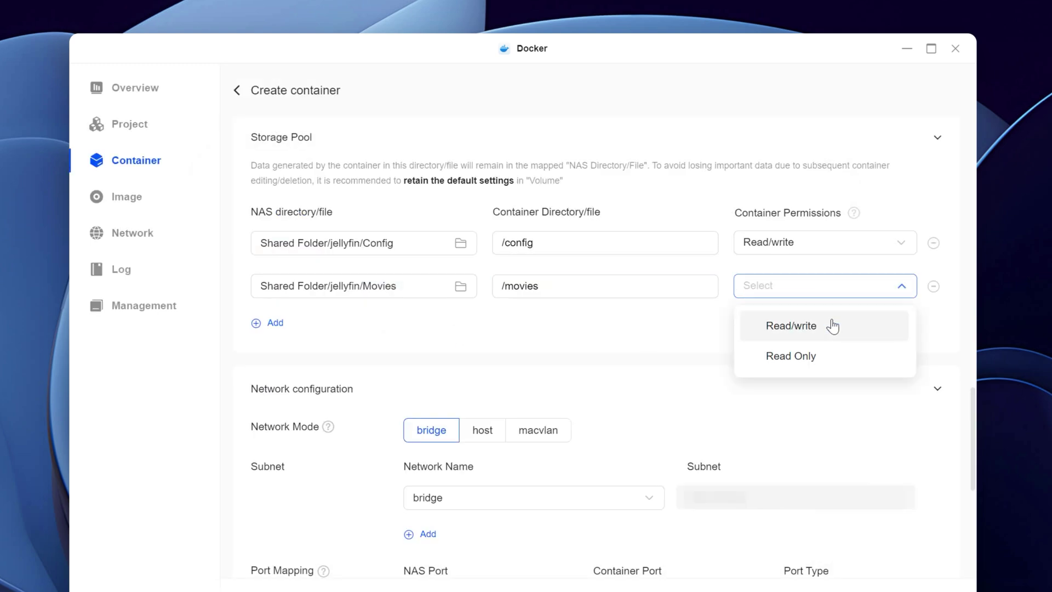
Add a third storage mapping pointing to the jellyfin/TV Shows folder
{"action": "left_click", "coordinate": [256, 323]}
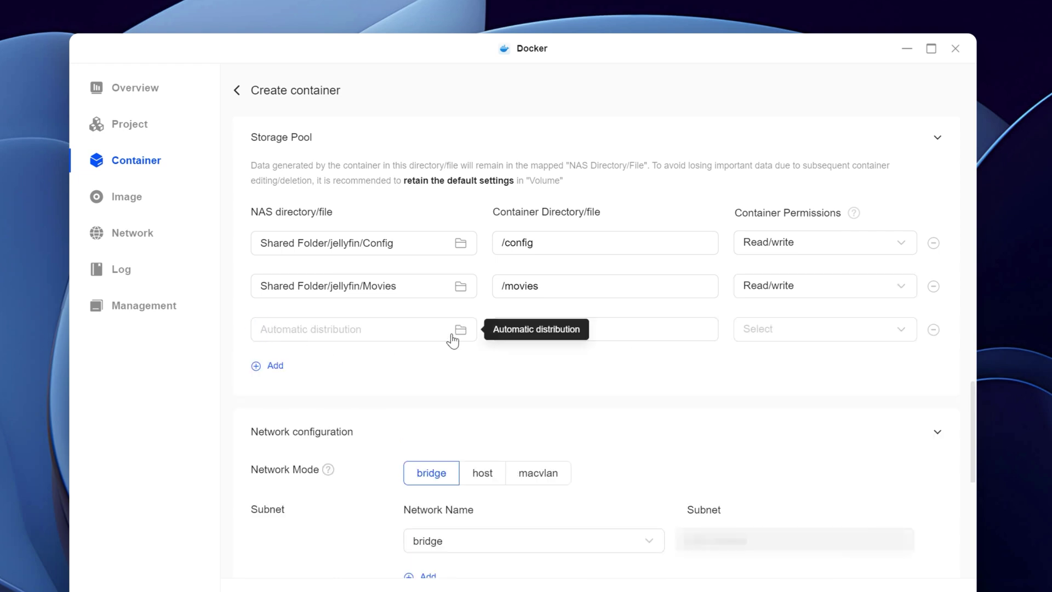
{"action": "left_click", "coordinate": [460, 329]}
{"action": "double_click", "coordinate": [434, 369]}
{"action": "left_click", "coordinate": [436, 319]}
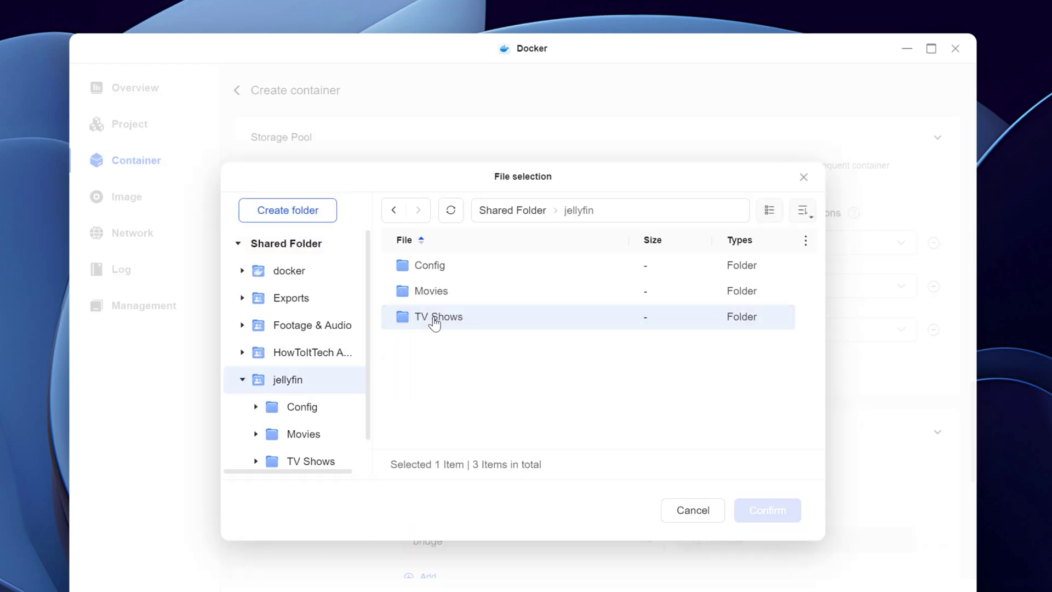
{"action": "double_click", "coordinate": [435, 320]}
{"action": "left_click", "coordinate": [687, 514]}
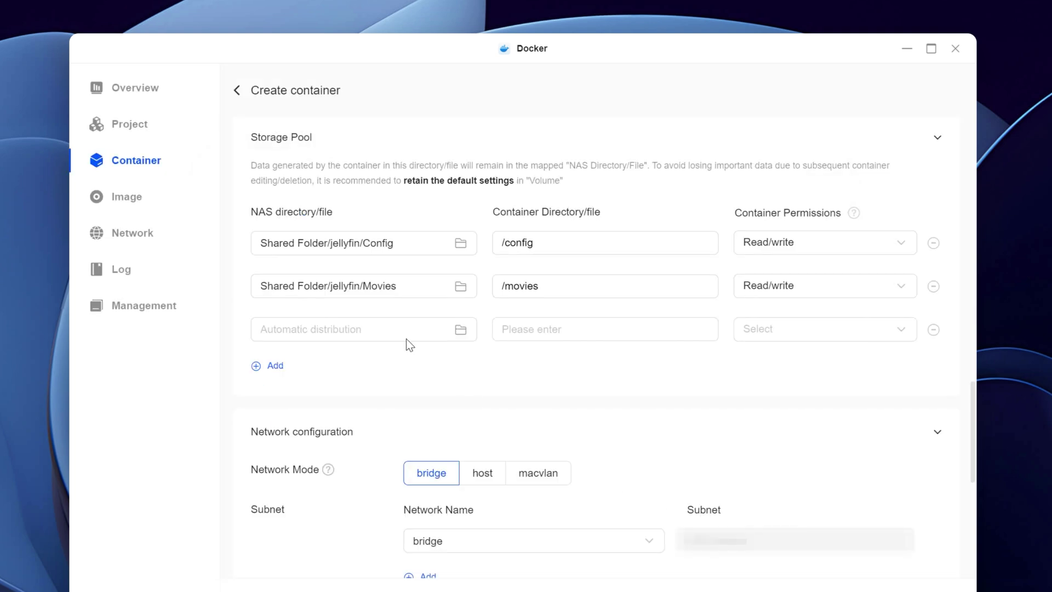
{"action": "left_click", "coordinate": [395, 330]}
{"action": "left_click", "coordinate": [436, 368]}
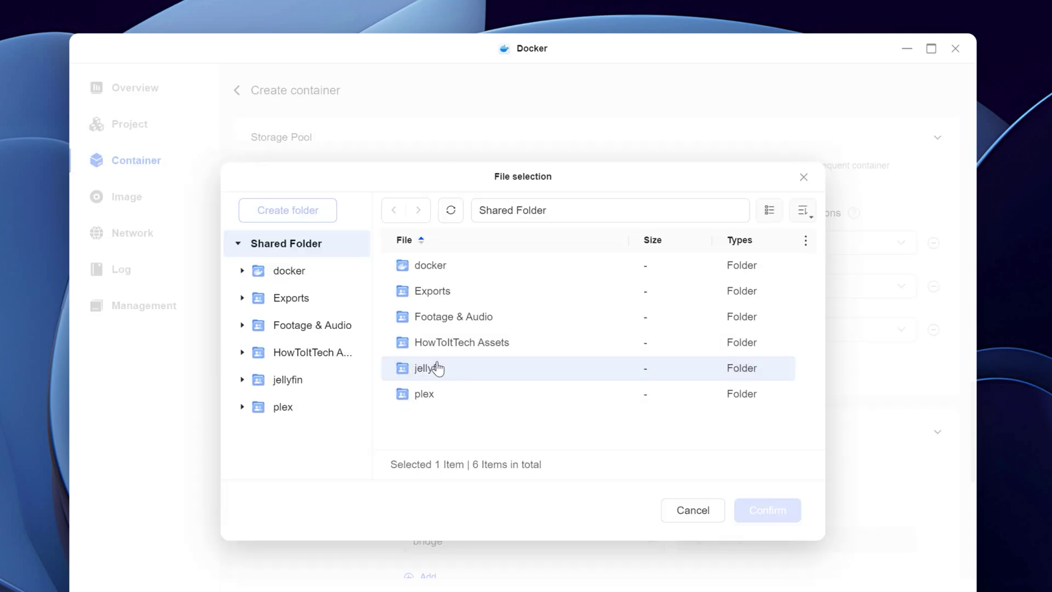
{"action": "double_click", "coordinate": [445, 368]}
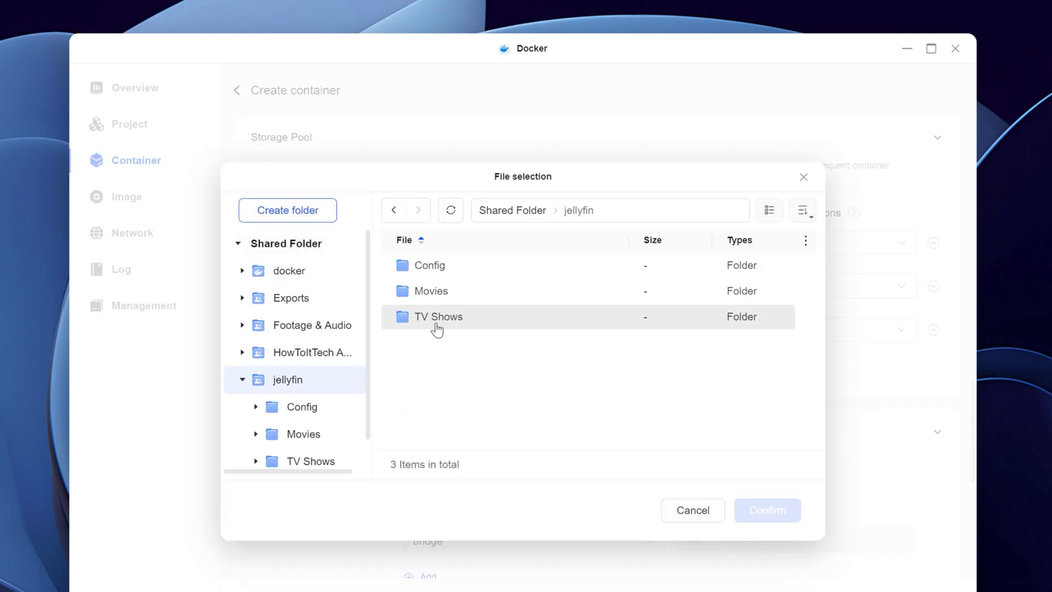
{"action": "left_click", "coordinate": [760, 508]}
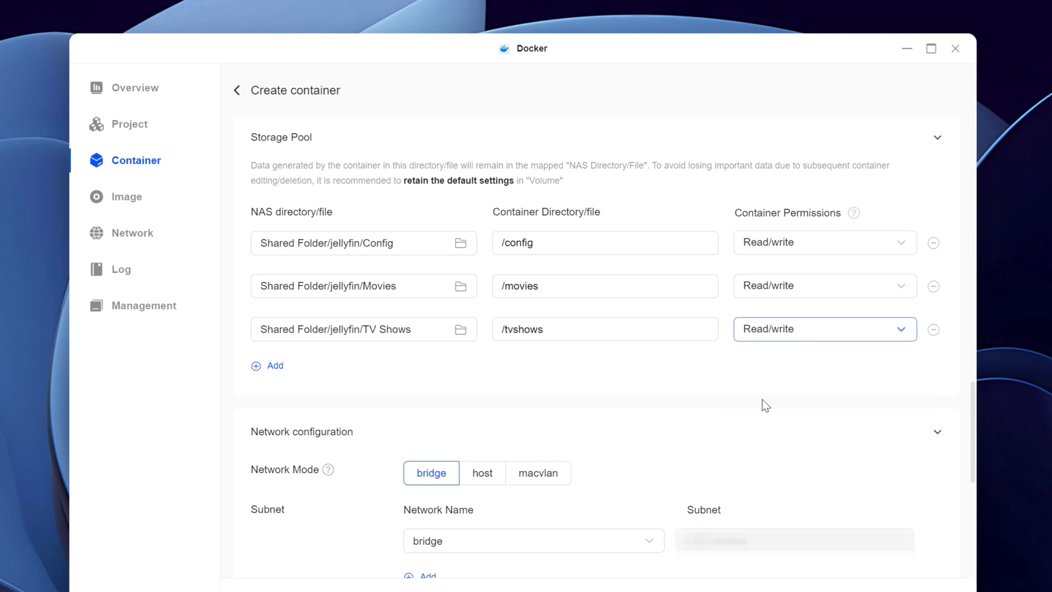
Create the linuxserver_jellyfin-1 container with 'Run container after creation' enabled
{"action": "left_click", "coordinate": [604, 588]}
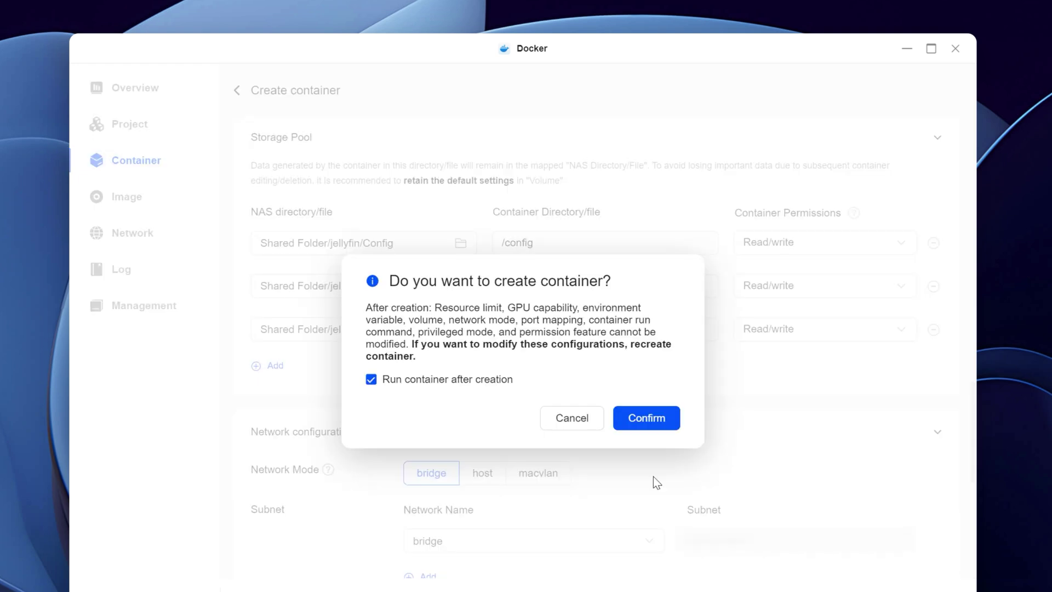
{"action": "left_click", "coordinate": [647, 418]}
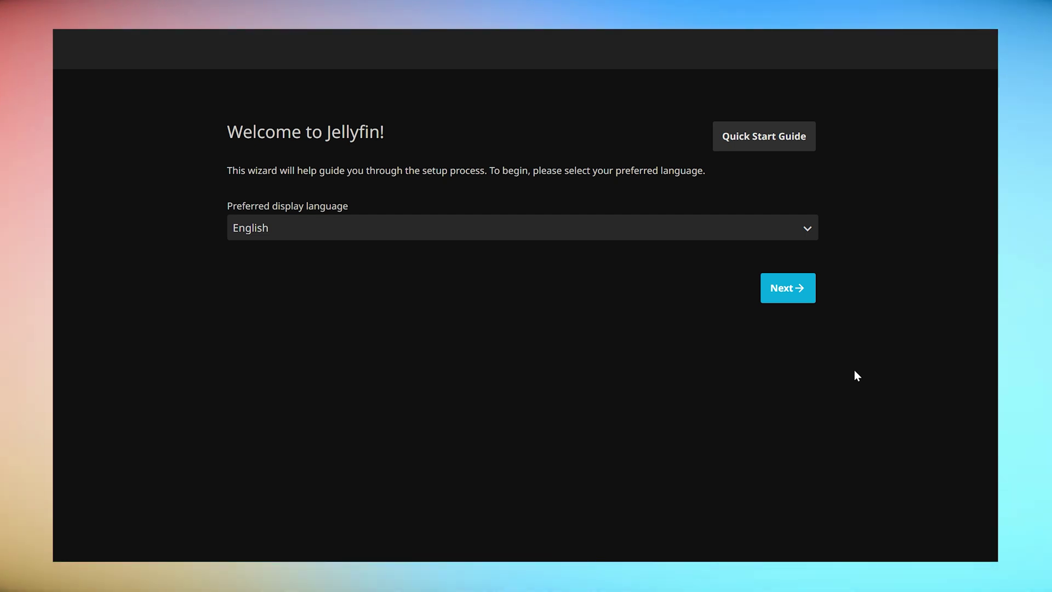
Complete Jellyfin's wizard: English, an admin account, no libraries, English/United States metadata, remote access allowed
{"action": "left_click", "coordinate": [801, 294]}
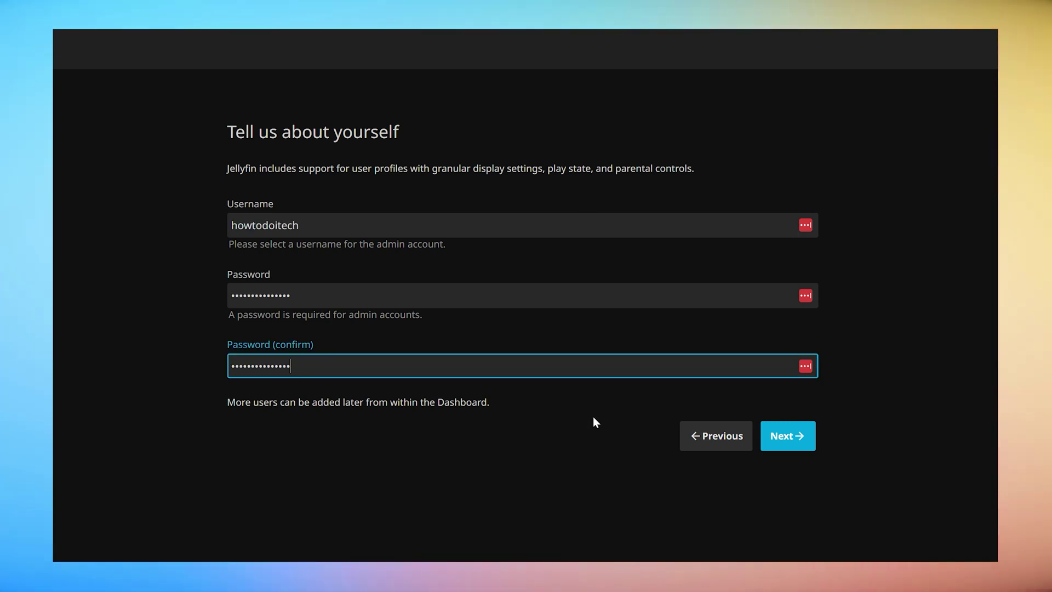
{"action": "key", "text": "Return"}
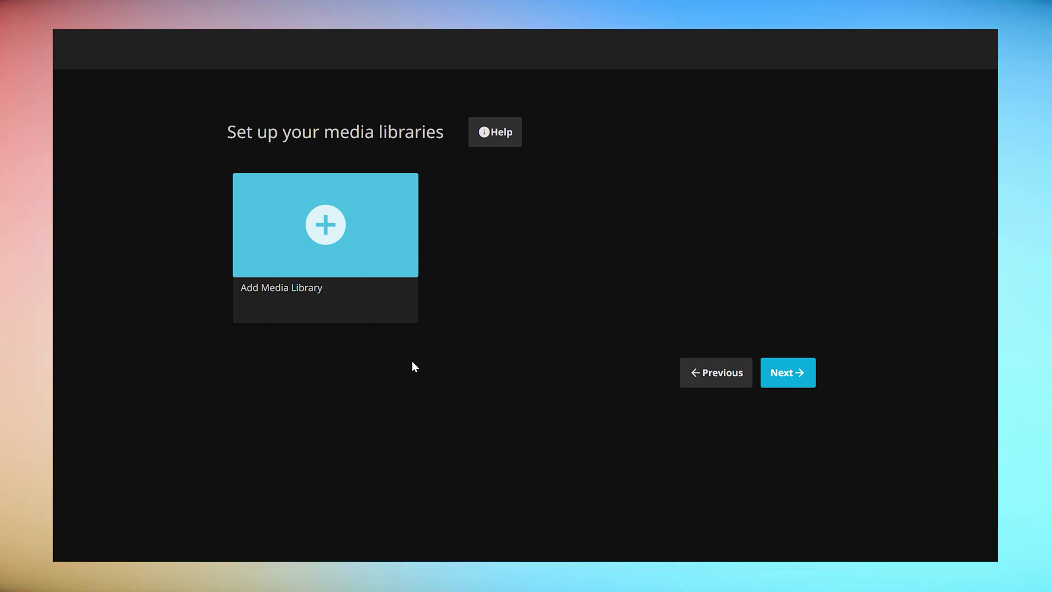
{"action": "left_click", "coordinate": [785, 372]}
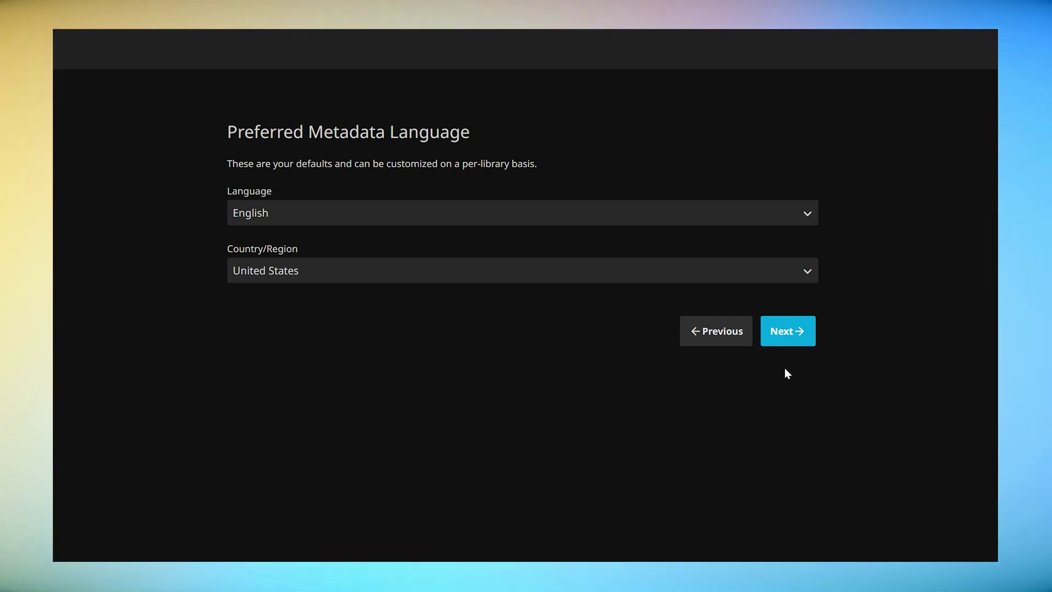
{"action": "left_click", "coordinate": [799, 332]}
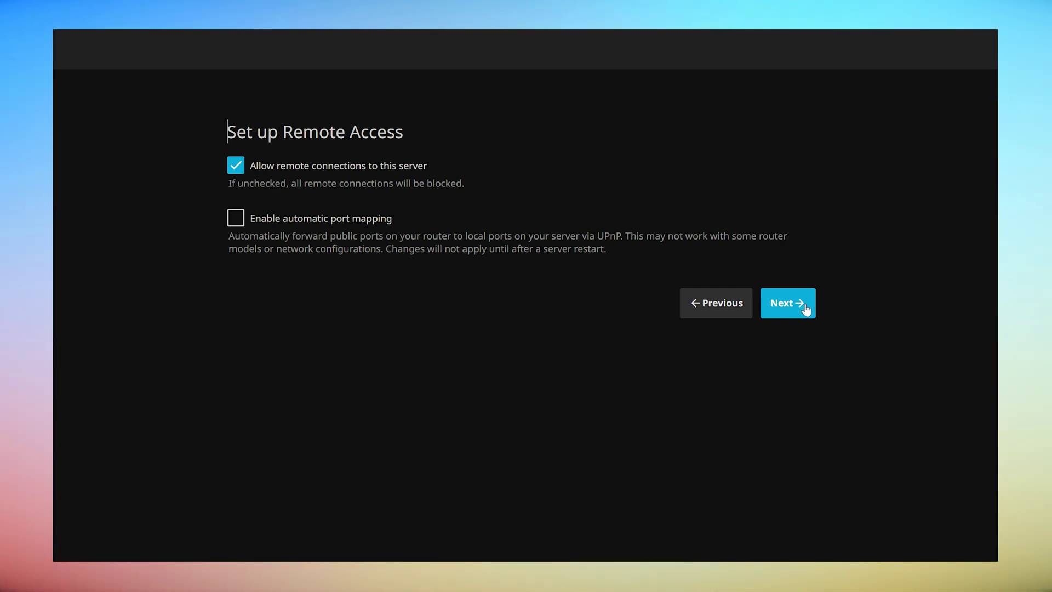
{"action": "left_click", "coordinate": [805, 309]}
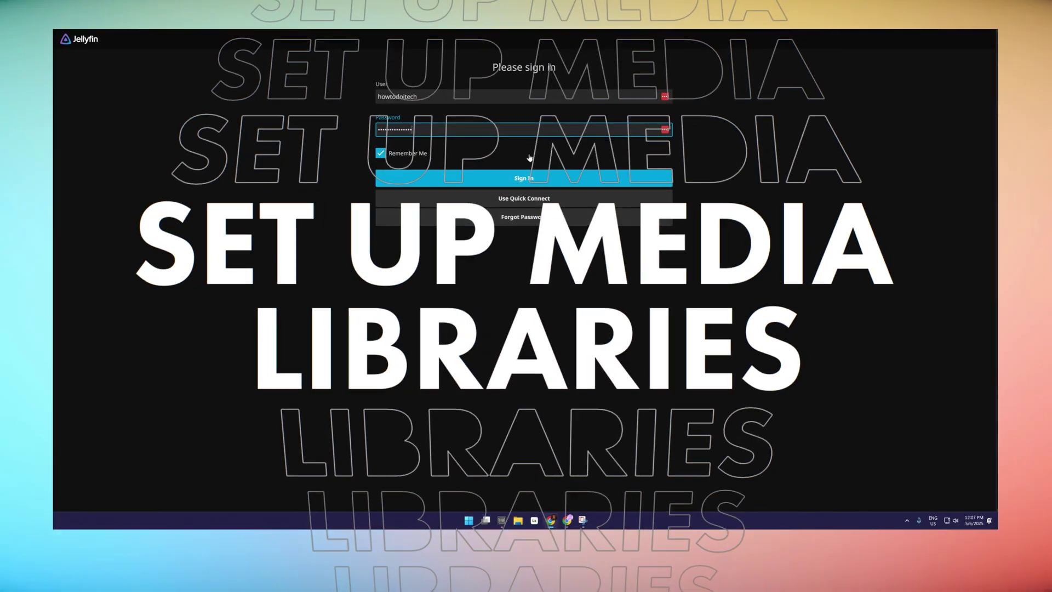
Sign in as the admin and go to the Dashboard's Libraries management page
{"action": "left_click", "coordinate": [586, 178]}
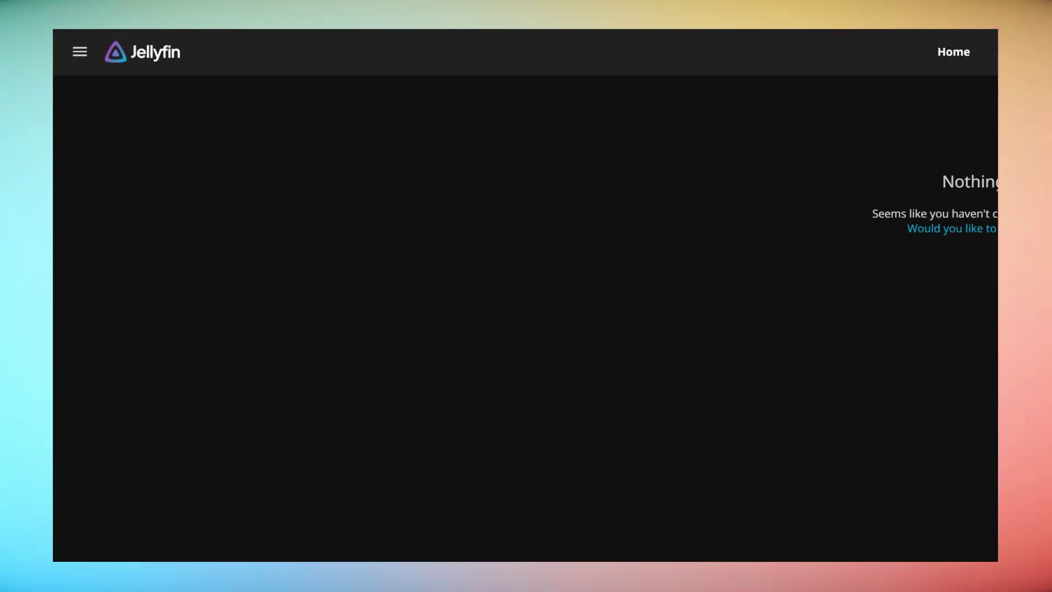
{"action": "left_click", "coordinate": [79, 51]}
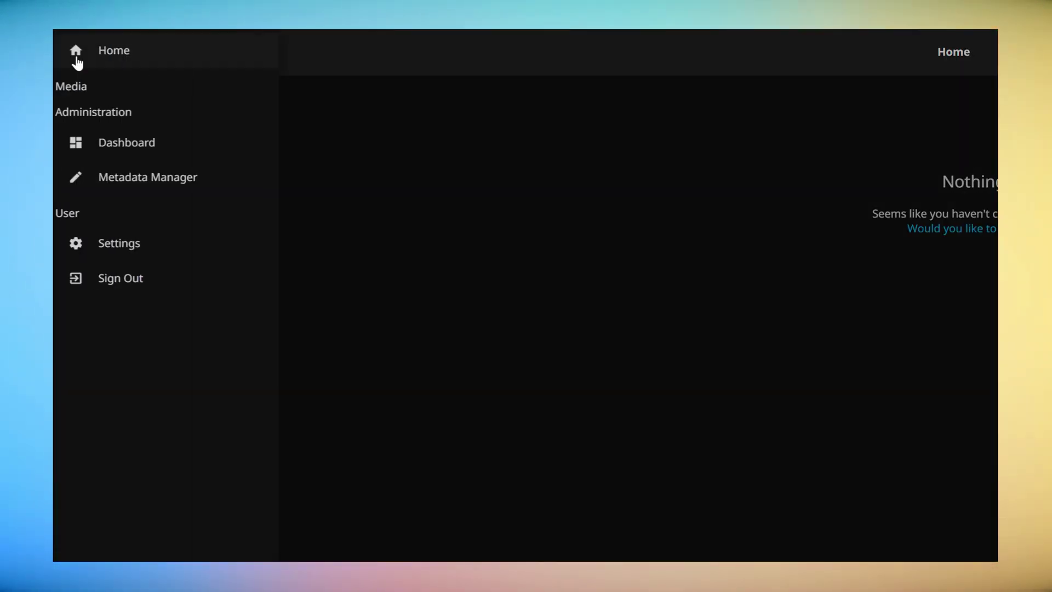
{"action": "left_click", "coordinate": [188, 151]}
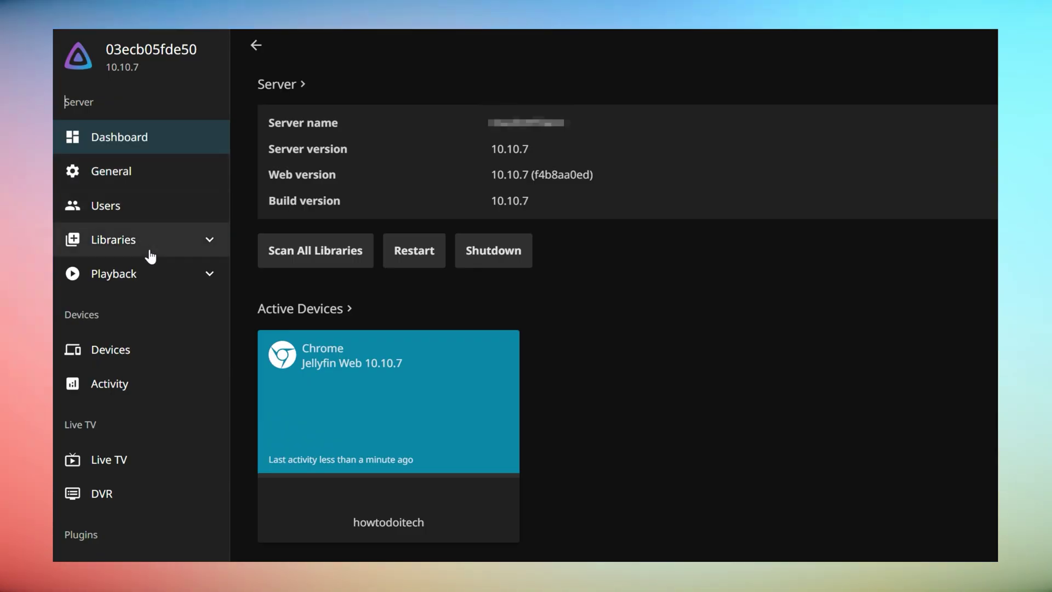
{"action": "left_click", "coordinate": [149, 252]}
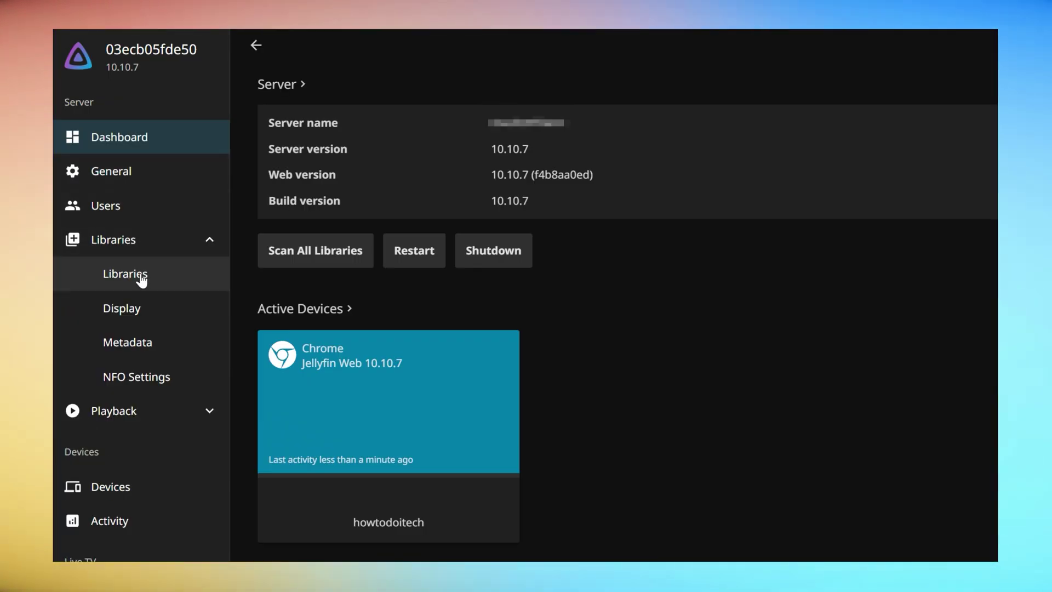
{"action": "left_click", "coordinate": [141, 279]}
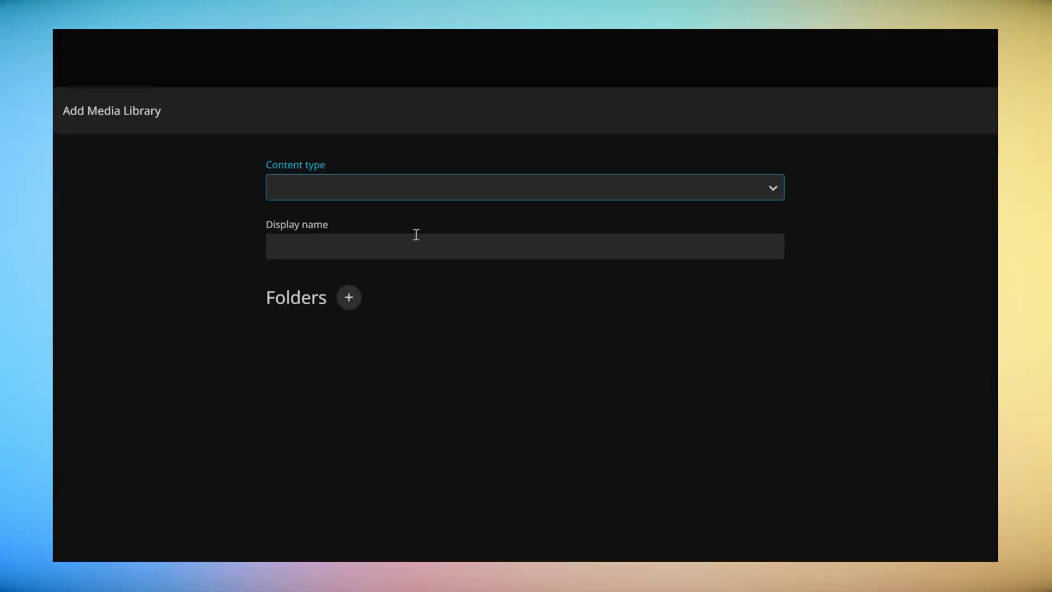
Add a Movies library with content type Movies and the /movies folder
{"action": "left_click", "coordinate": [410, 187]}
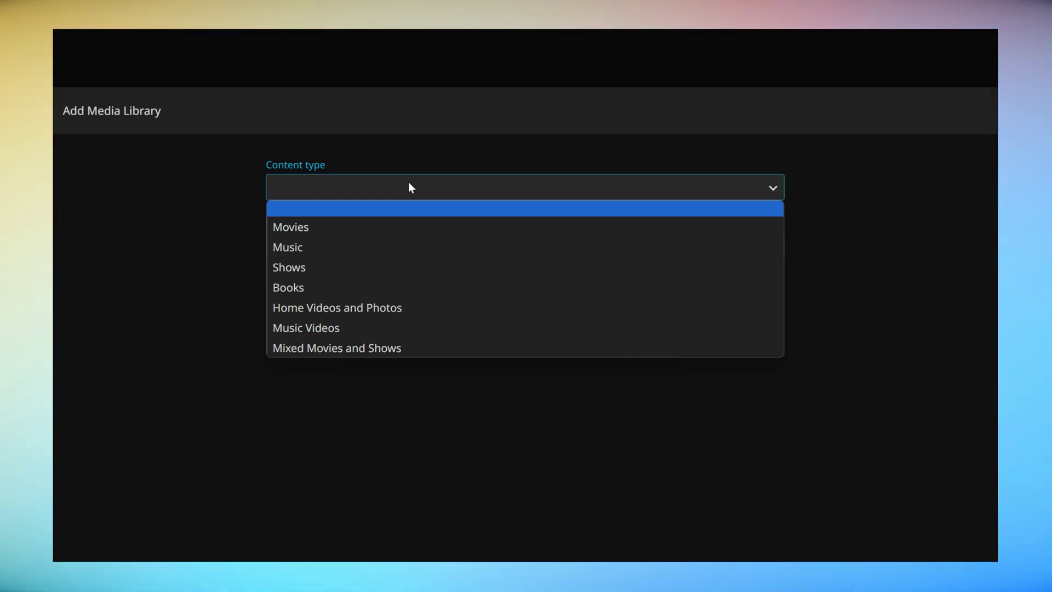
{"action": "left_click", "coordinate": [396, 225]}
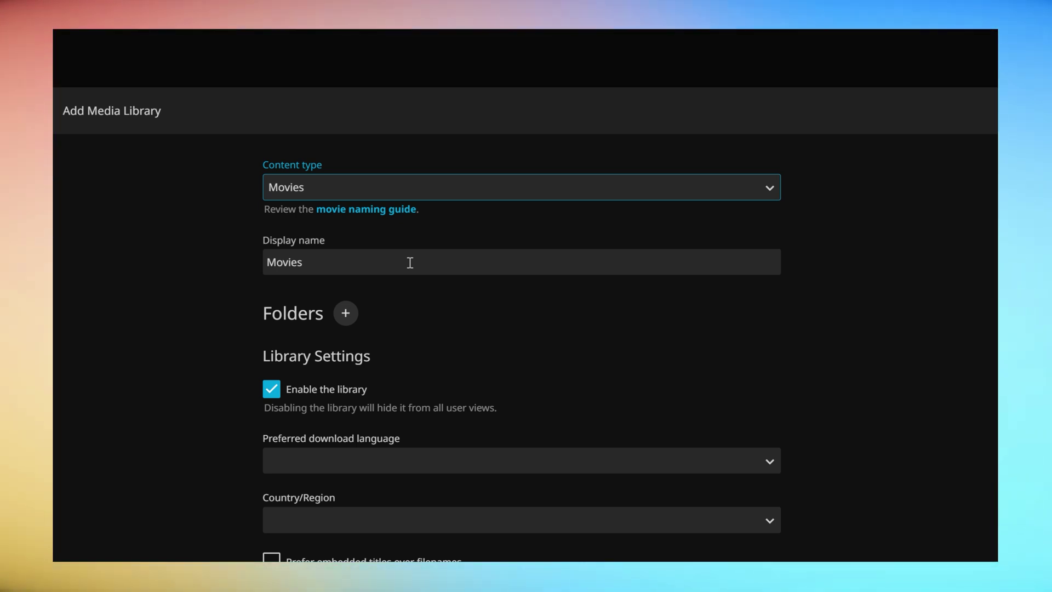
{"action": "left_click", "coordinate": [345, 314]}
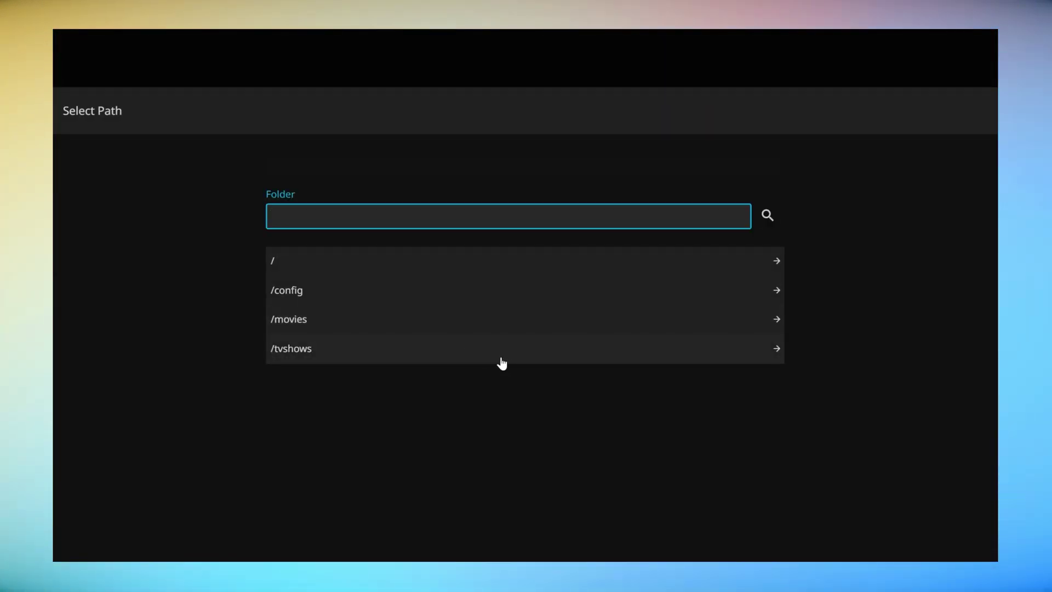
{"action": "left_click", "coordinate": [493, 326]}
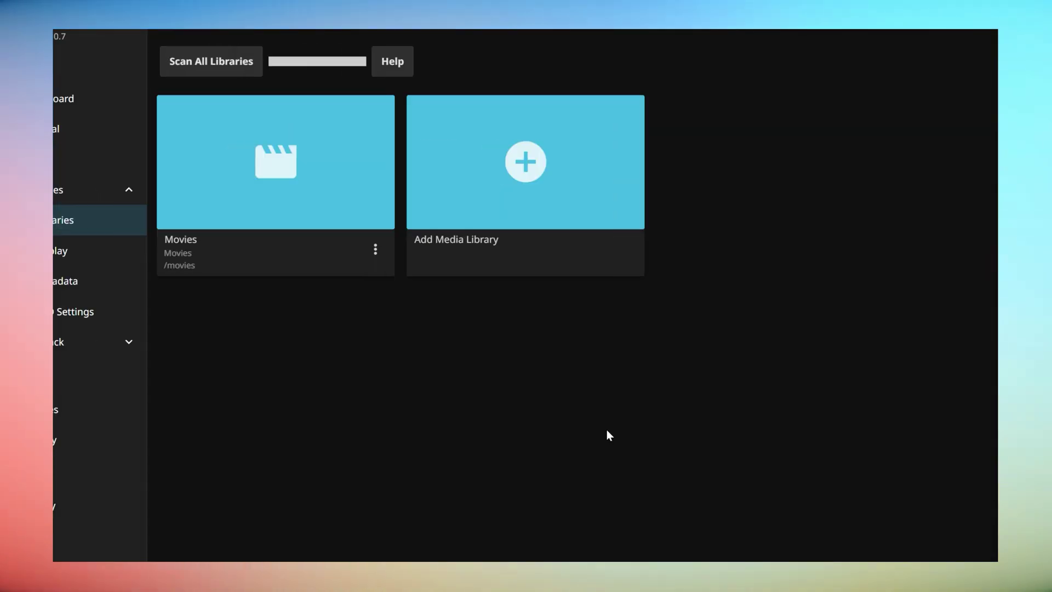
Add a 'TV Shows' library of Mixed Movies and Shows using the /tvshows folder
{"action": "left_click", "coordinate": [521, 171]}
{"action": "left_click", "coordinate": [409, 190]}
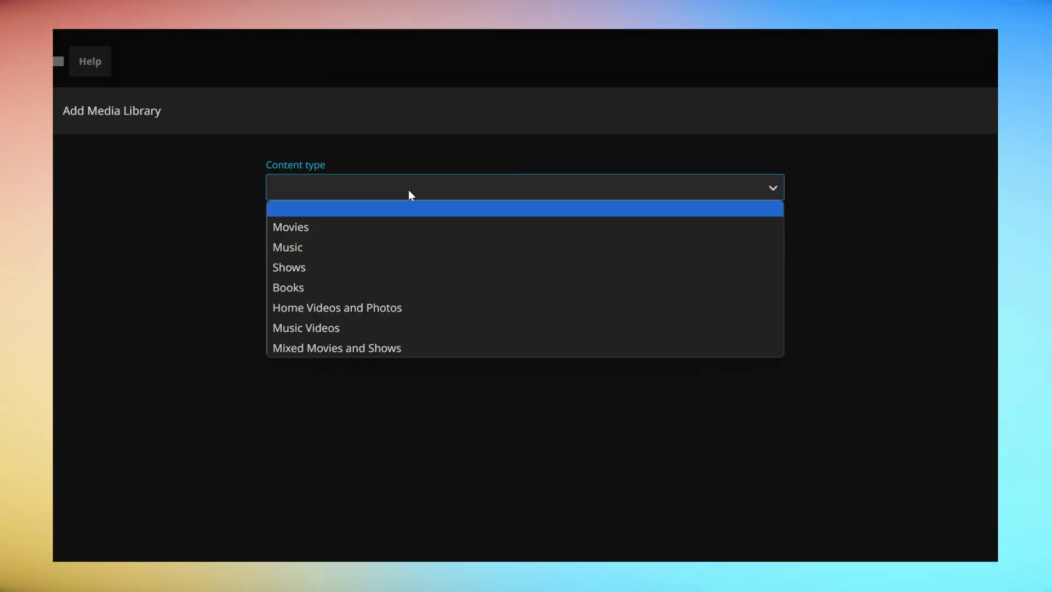
{"action": "left_click", "coordinate": [409, 343]}
{"action": "left_click", "coordinate": [383, 272]}
{"action": "type", "text": "TV Shows"}
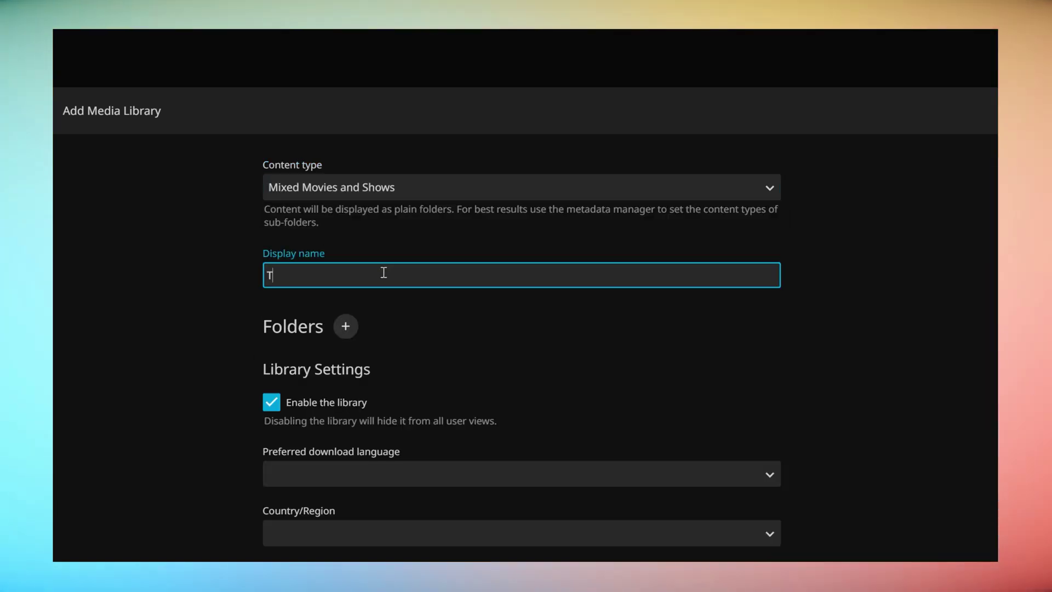
{"action": "left_click", "coordinate": [345, 326]}
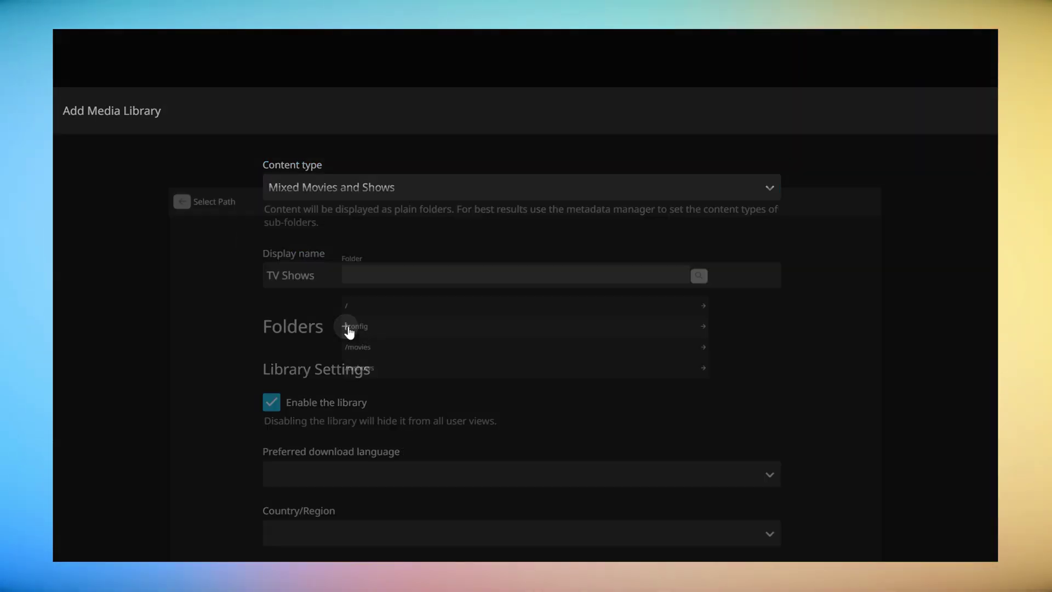
{"action": "left_click", "coordinate": [331, 353]}
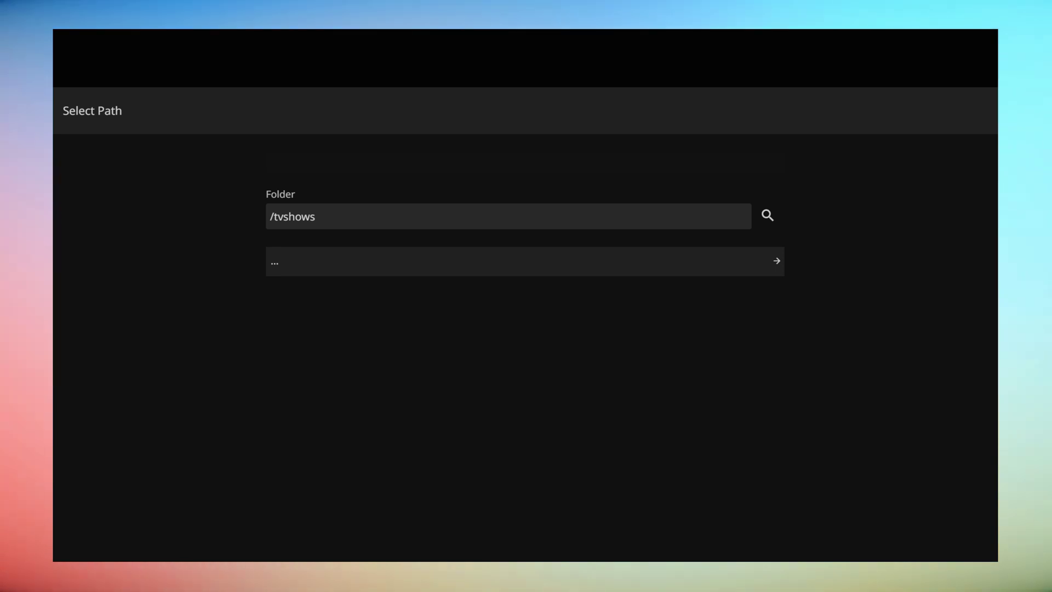
{"action": "key", "text": "Return"}
{"action": "key", "text": "Return"}
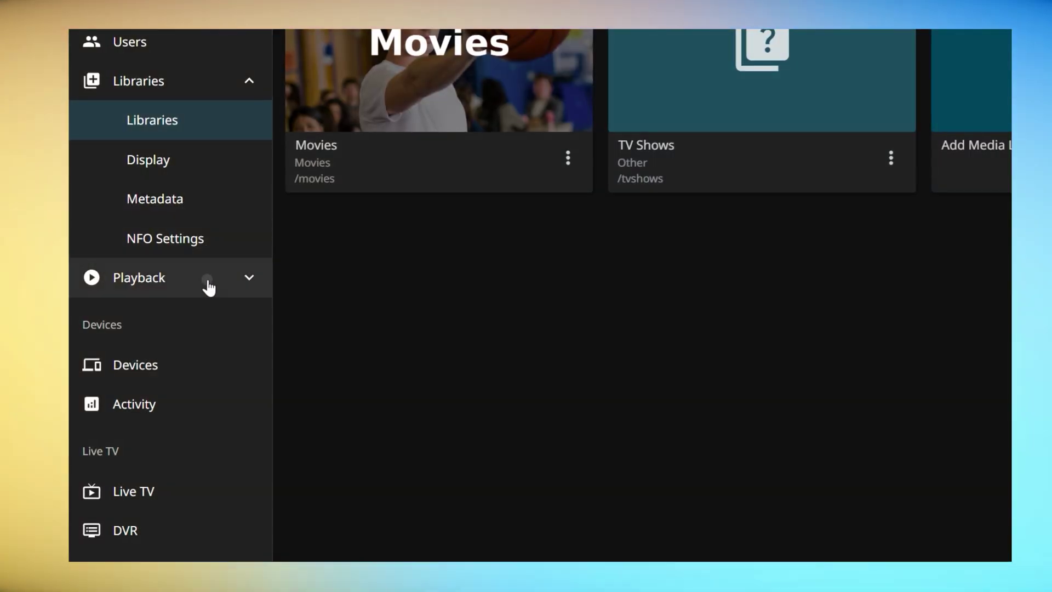
Set Playback > Transcoding hardware acceleration to Intel QuickSync (QSV)
{"action": "left_click", "coordinate": [208, 288]}
{"action": "left_click", "coordinate": [206, 328]}
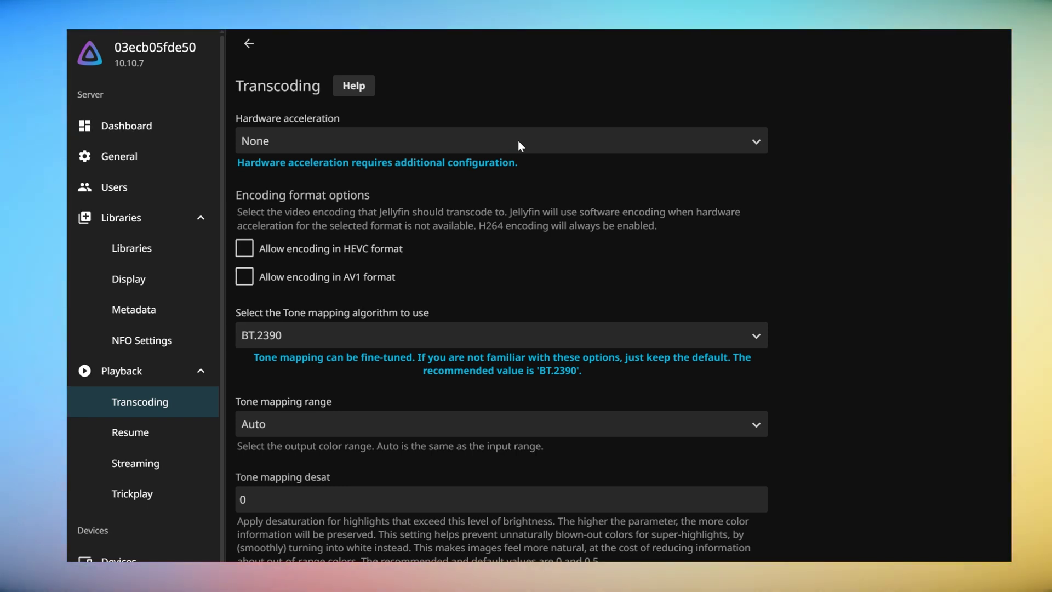
{"action": "left_click", "coordinate": [518, 141]}
{"action": "left_click", "coordinate": [506, 224]}
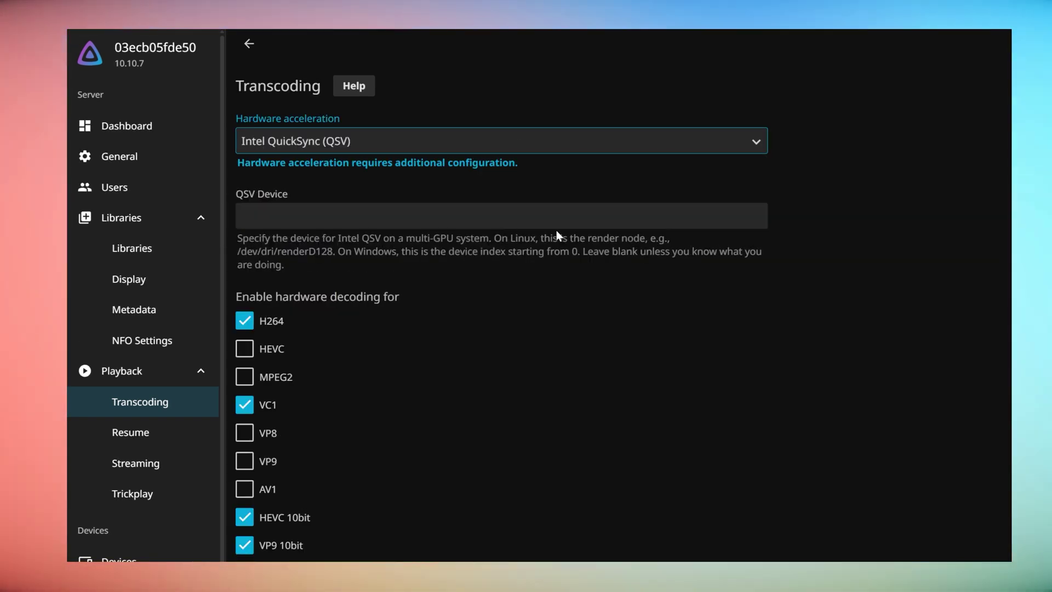
Enable hardware decoding for MPEG2, VP8, VP9, AV1 and HEVC RExt 8/10bit
{"action": "scroll", "coordinate": [578, 228], "scroll_direction": "down", "scroll_amount": 4}
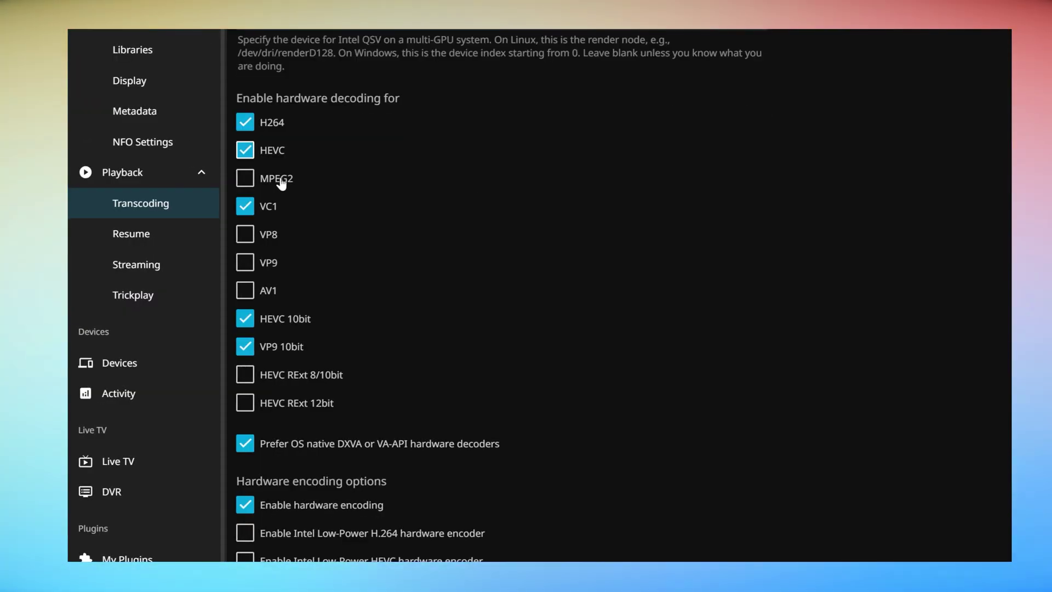
{"action": "left_click", "coordinate": [245, 178]}
{"action": "left_click", "coordinate": [245, 234]}
{"action": "left_click", "coordinate": [245, 262]}
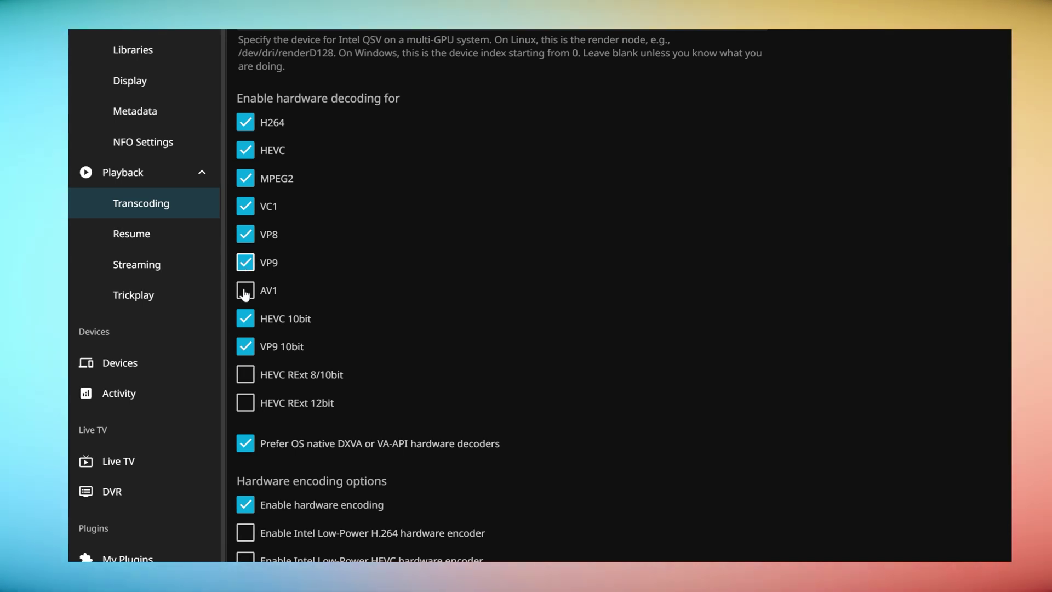
{"action": "left_click", "coordinate": [245, 292]}
{"action": "left_click", "coordinate": [245, 374]}
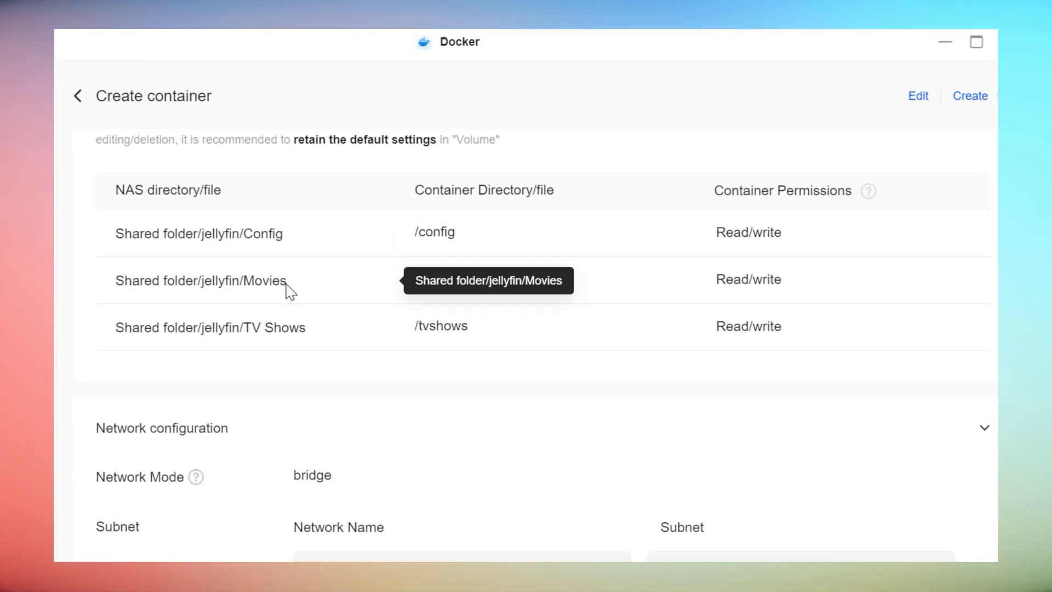
Edit the container and map its Movies volume to plex/Movies on the NAS
{"action": "left_click", "coordinate": [917, 97]}
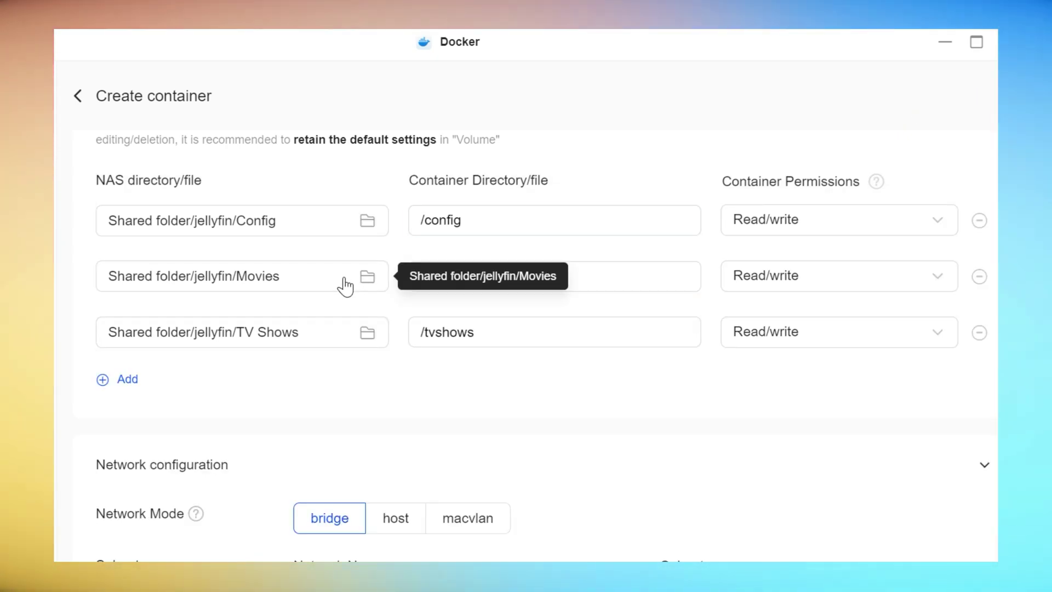
{"action": "left_click", "coordinate": [367, 279]}
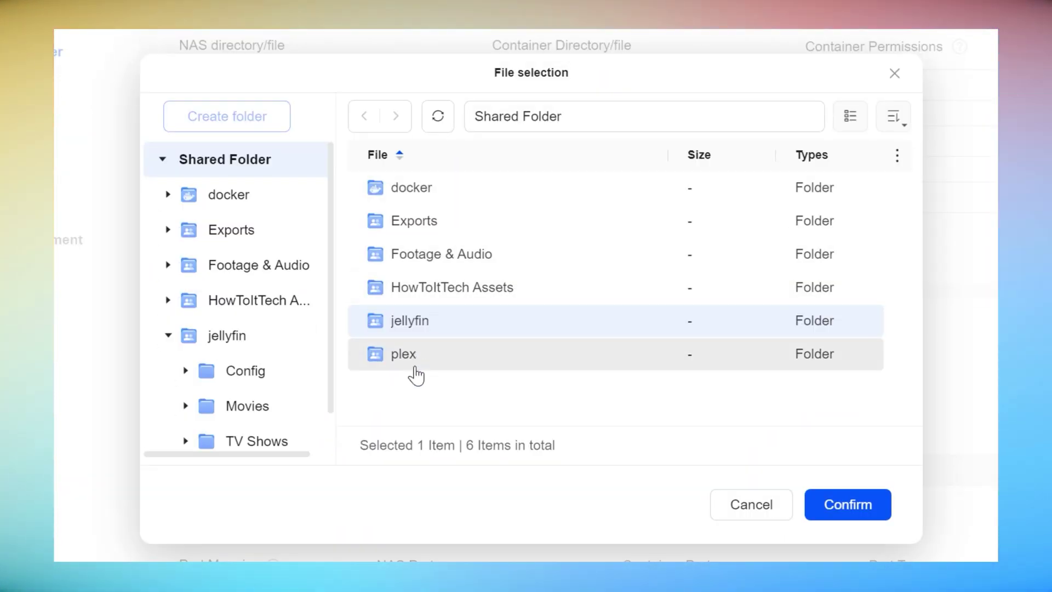
{"action": "left_click", "coordinate": [418, 364]}
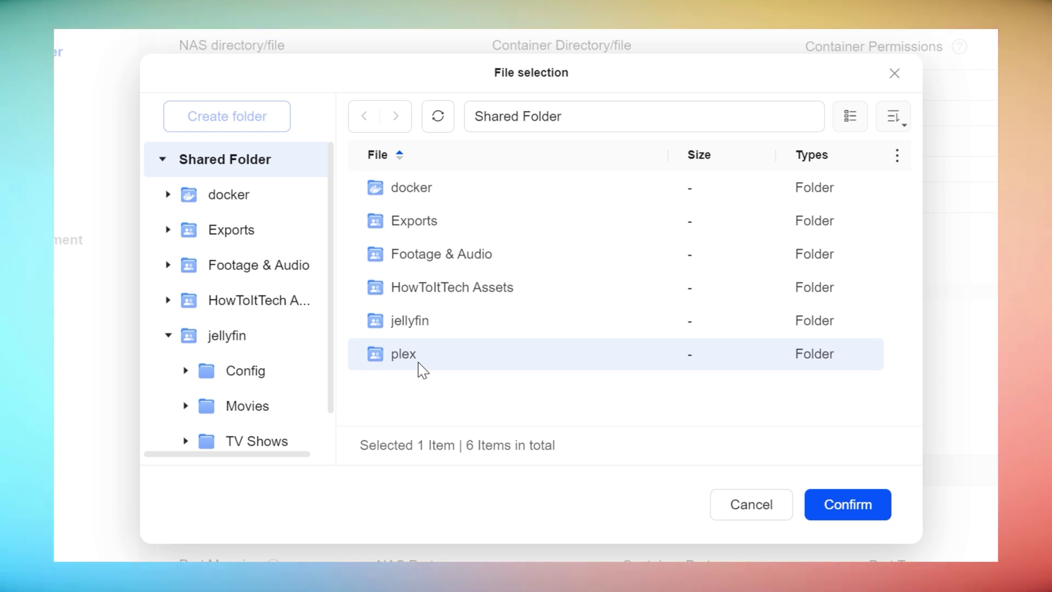
{"action": "double_click", "coordinate": [420, 364]}
{"action": "left_click", "coordinate": [433, 252]}
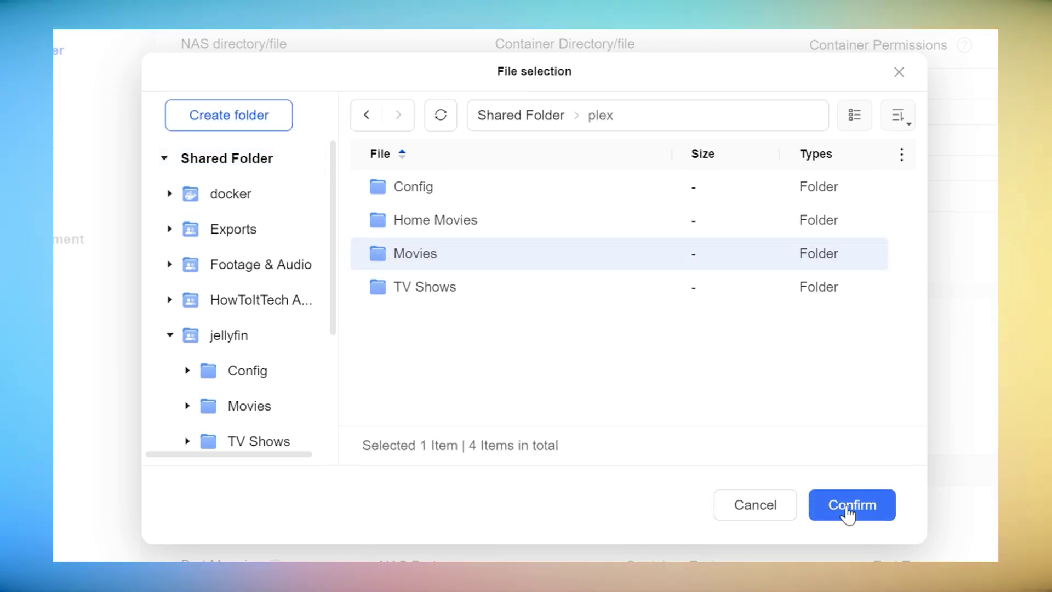
{"action": "left_click", "coordinate": [848, 514]}
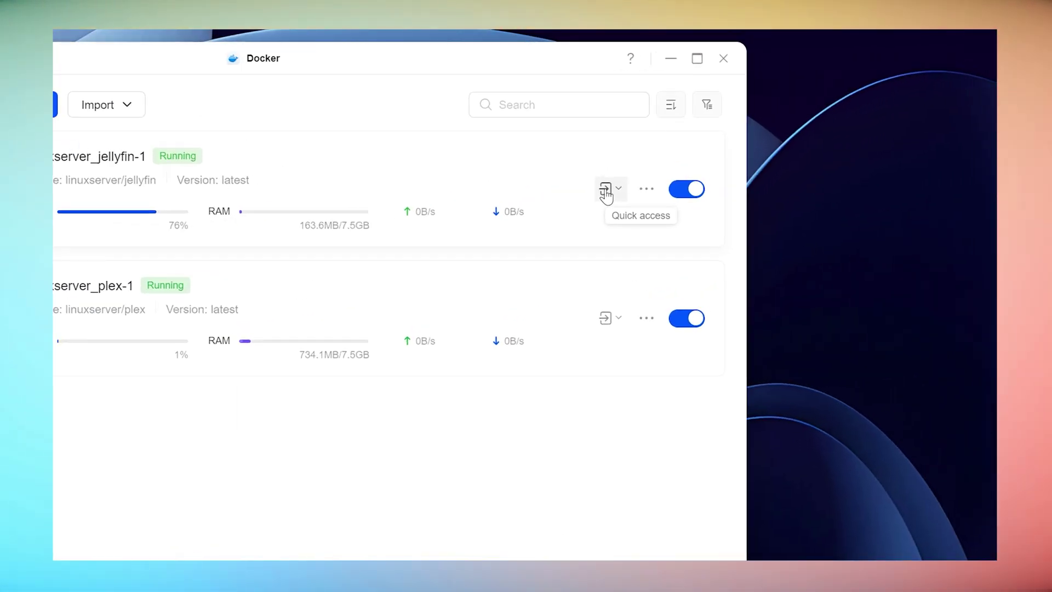
Show the Quick access addresses for the jellyfin container
{"action": "left_click", "coordinate": [605, 192]}
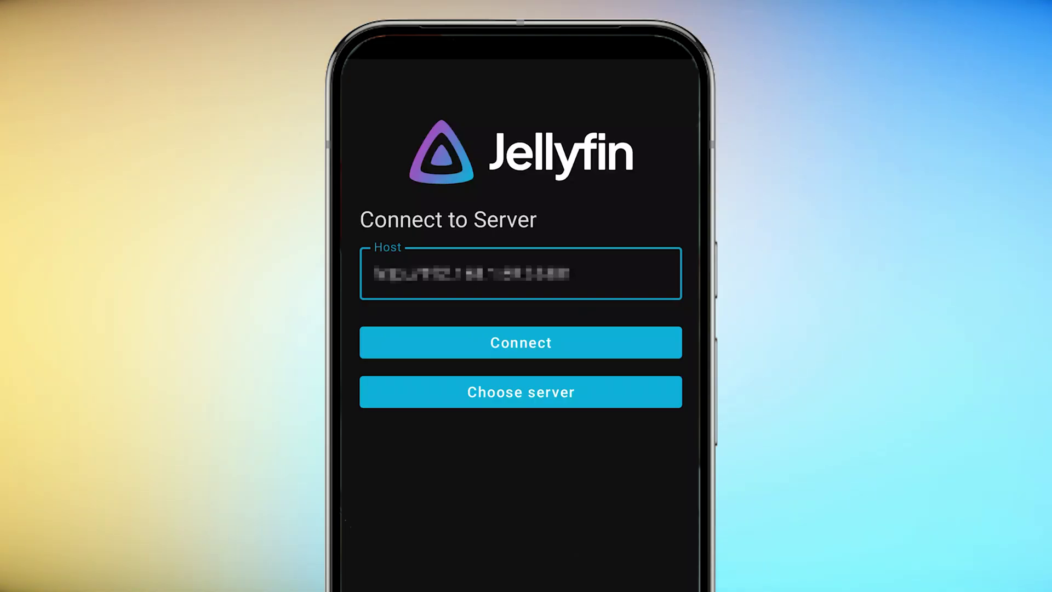
Connect the Jellyfin phone app to the NAS server's host address
{"action": "key", "text": "Return"}
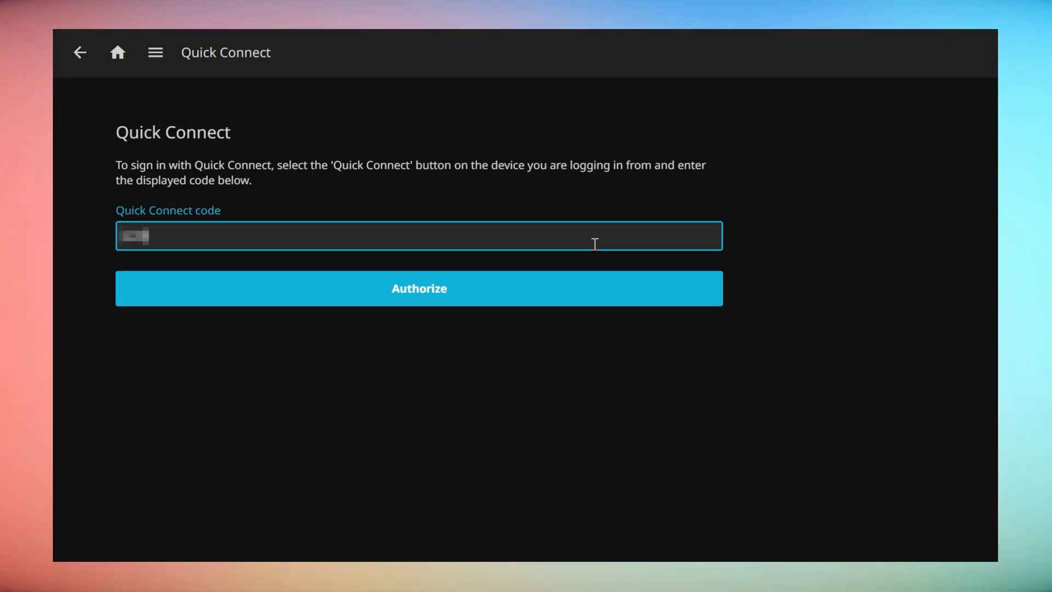
Authorize the phone with its Quick Connect code in the Jellyfin web UI
{"action": "key", "text": "Return"}
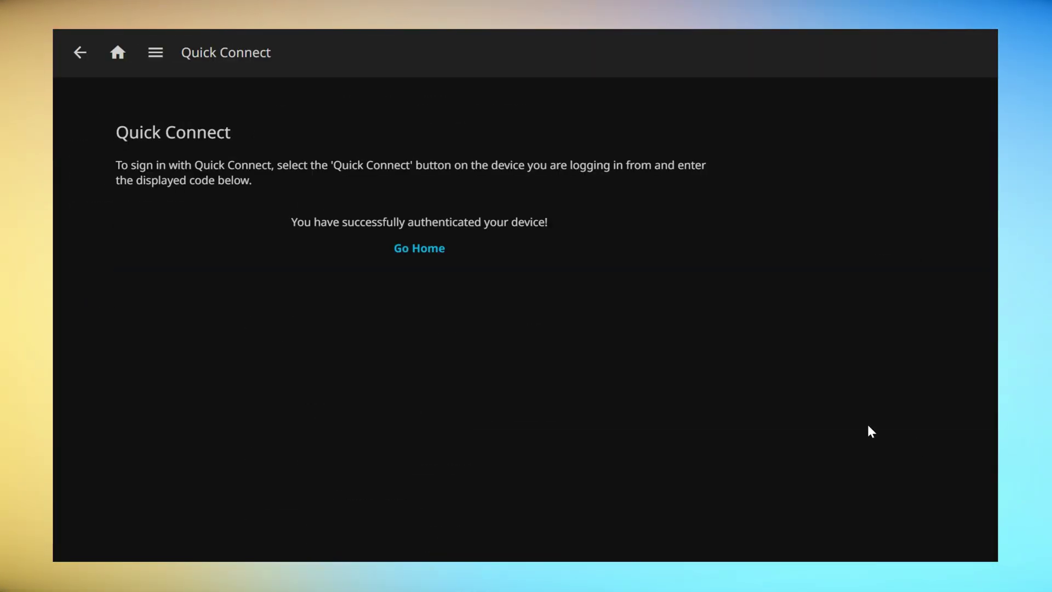